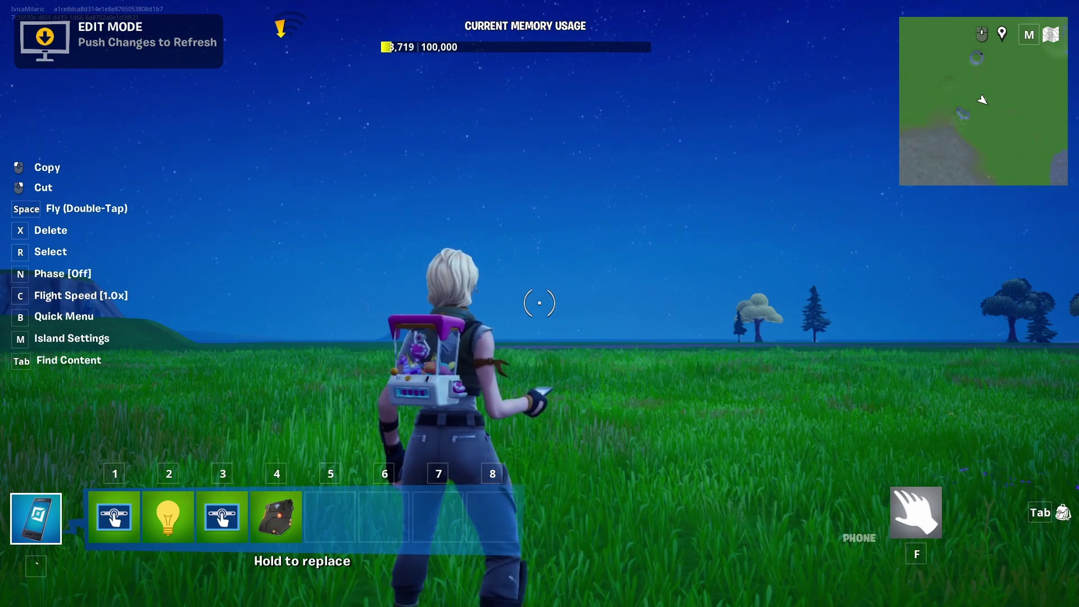
Step: Look up the Skilled Interaction device in the Devices content and read its description and tags
key("Tab")
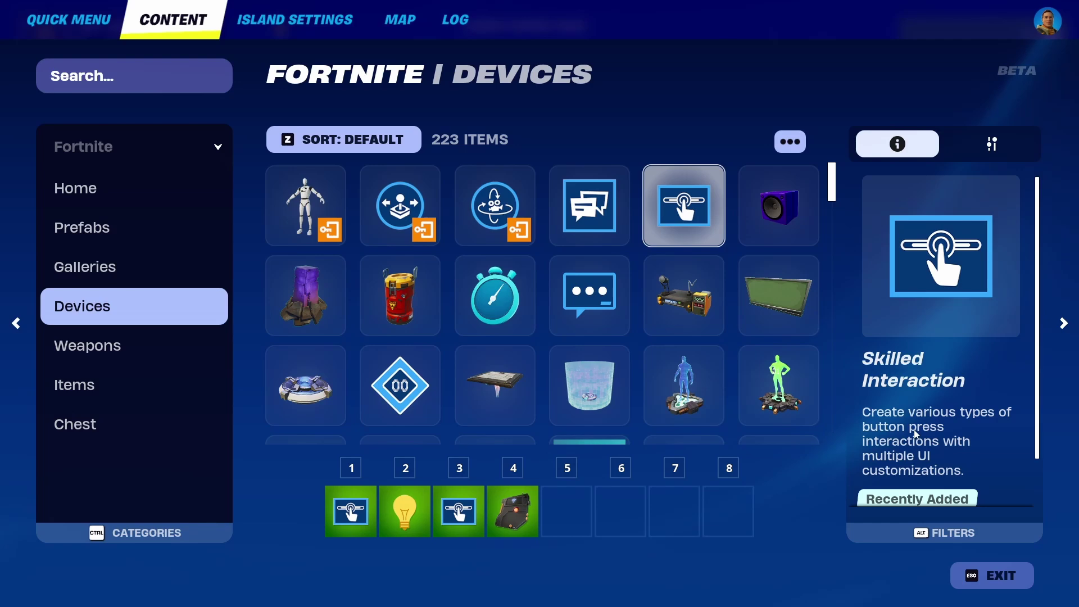
scroll(916, 434, "down", 2)
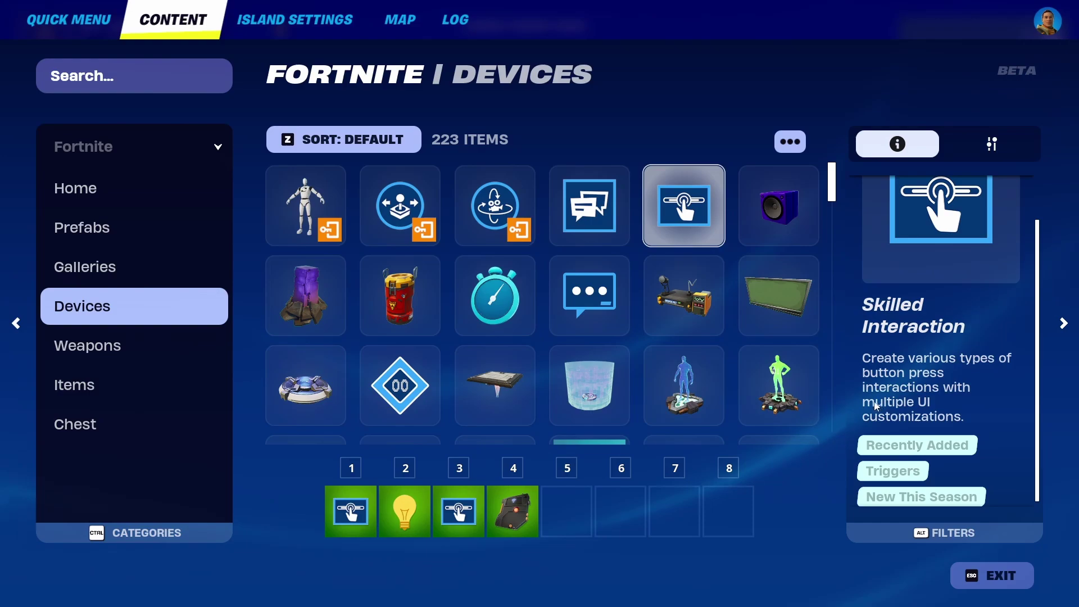
left_click(990, 565)
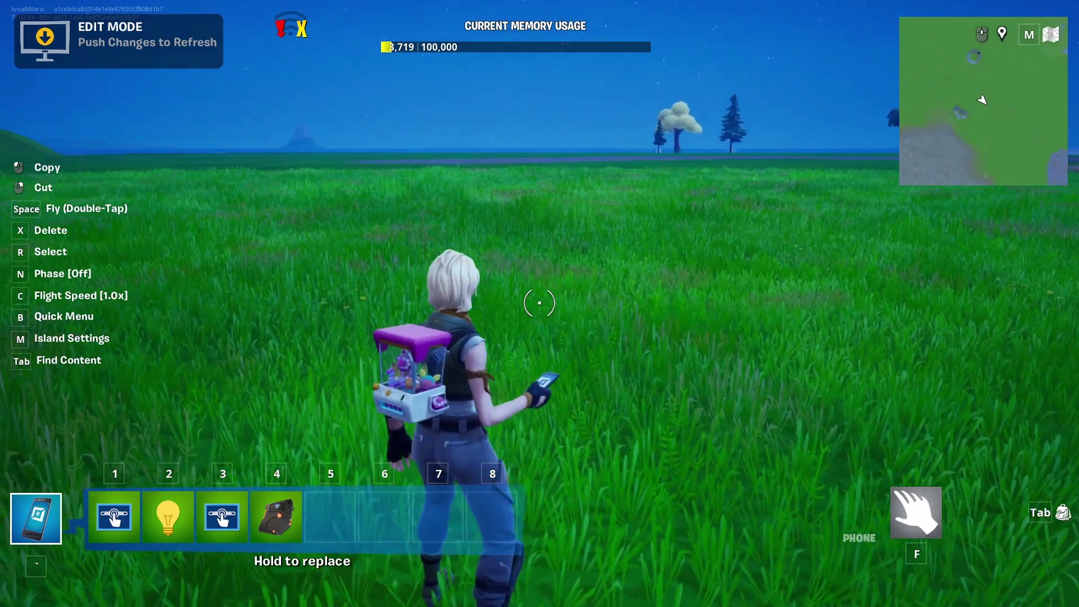
Step: Place three Skilled Interaction devices side by side in a row on the grass
key("1")
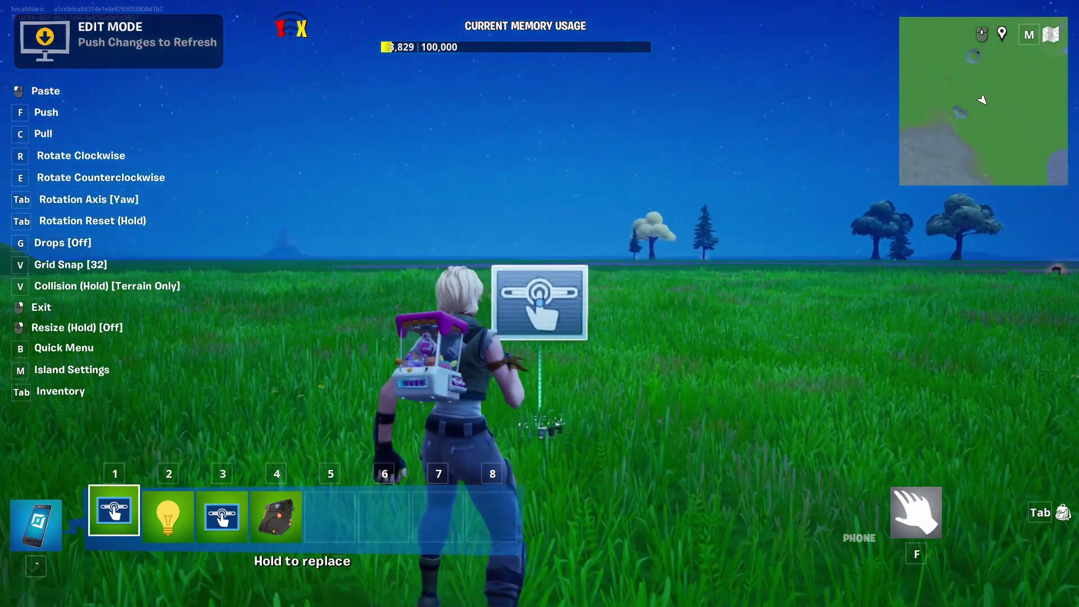
key("d")
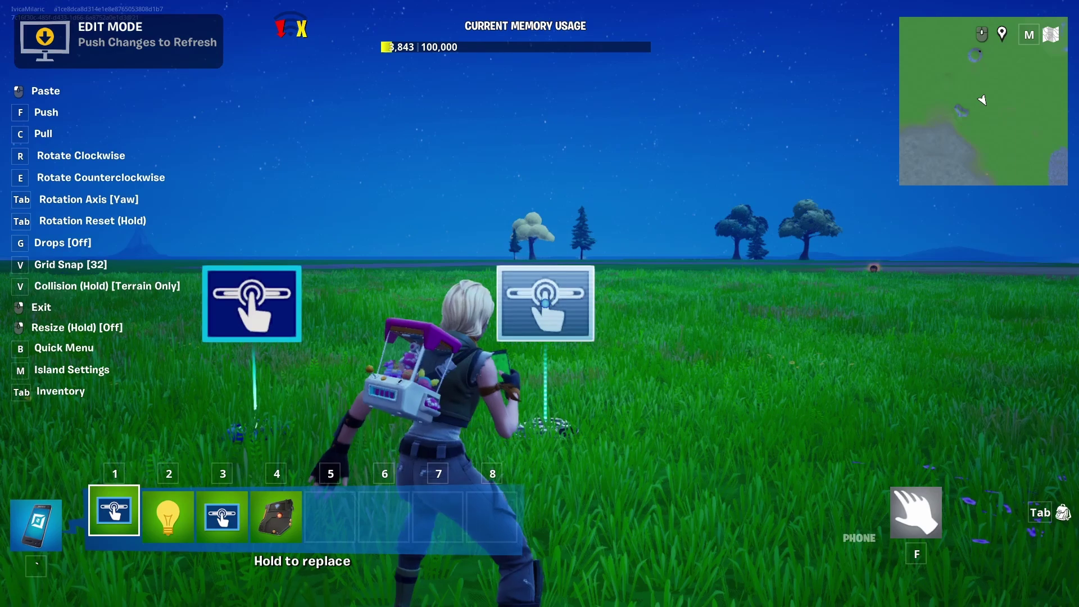
left_click(540, 304)
key("d")
key("d")
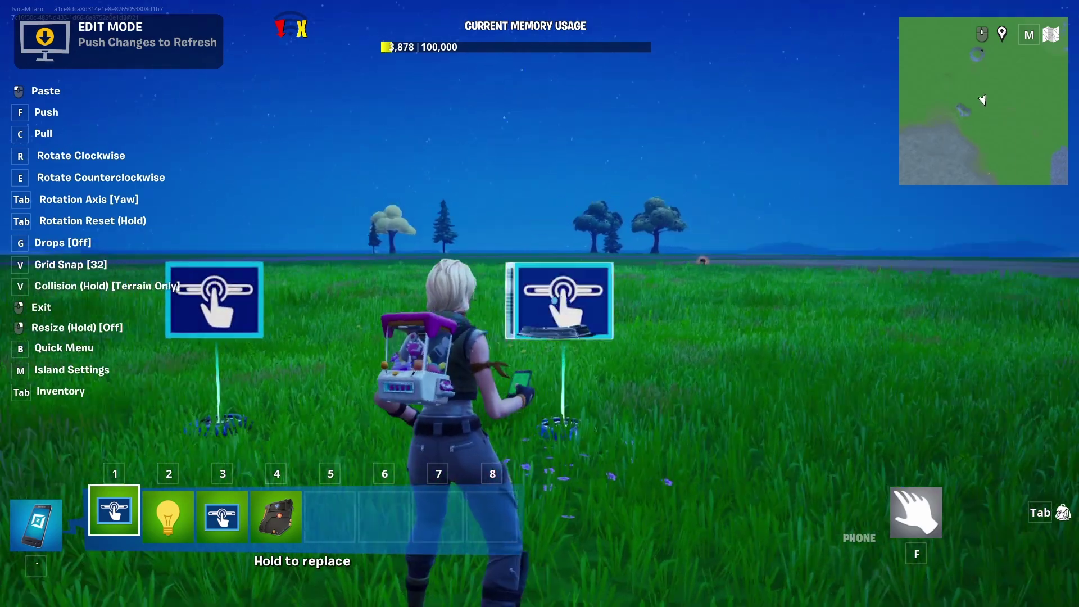
key("grave")
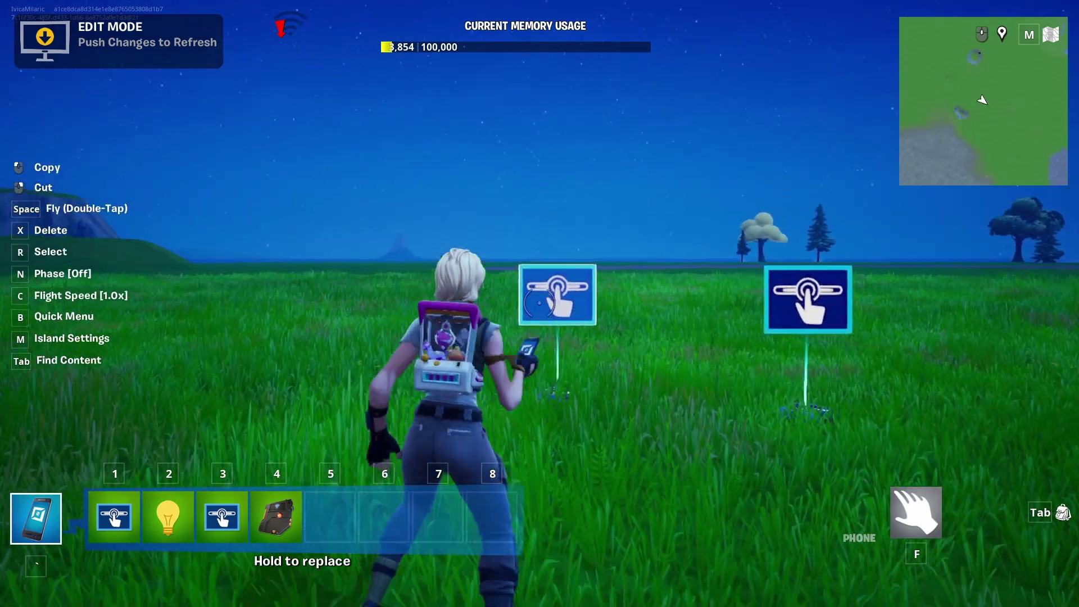
Step: Place a Customizable Light just above each of the three Skilled Interaction devices
key("2")
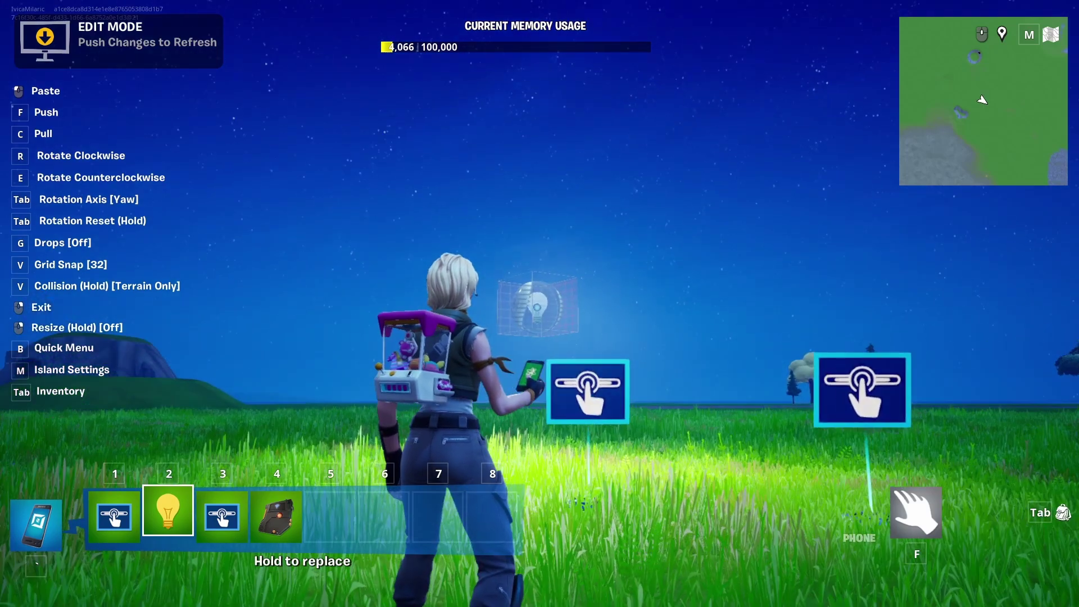
key("c")
key("w")
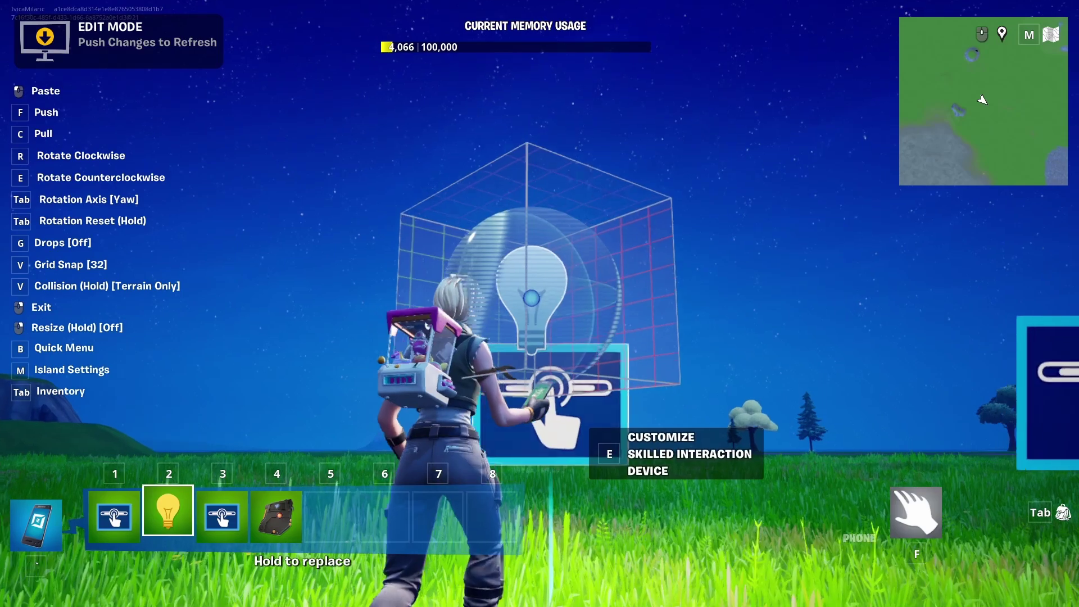
key("w")
key("s")
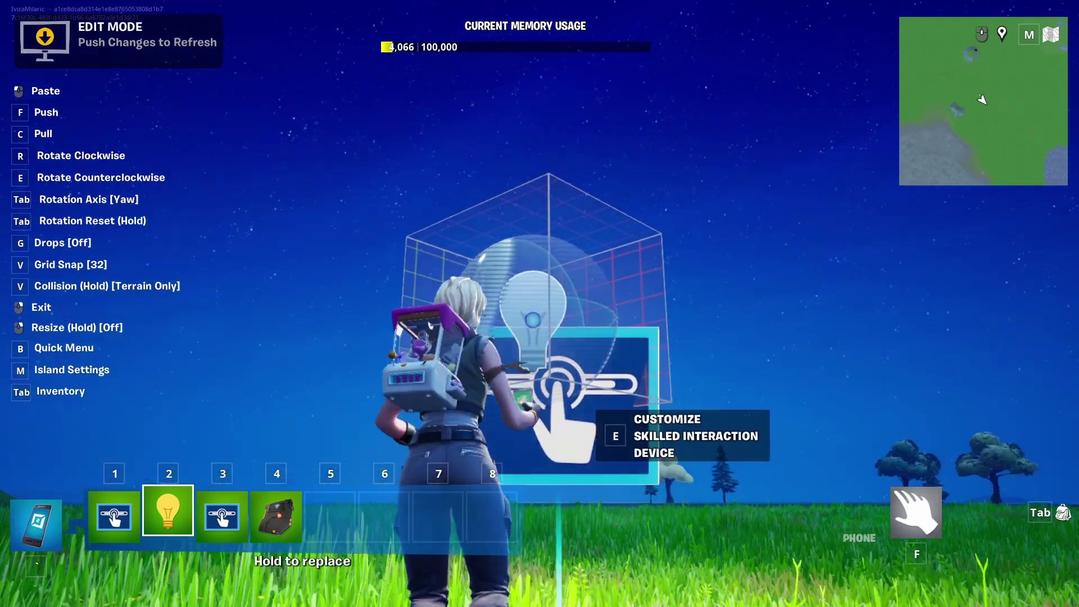
key("w")
left_click(540, 304)
key("d")
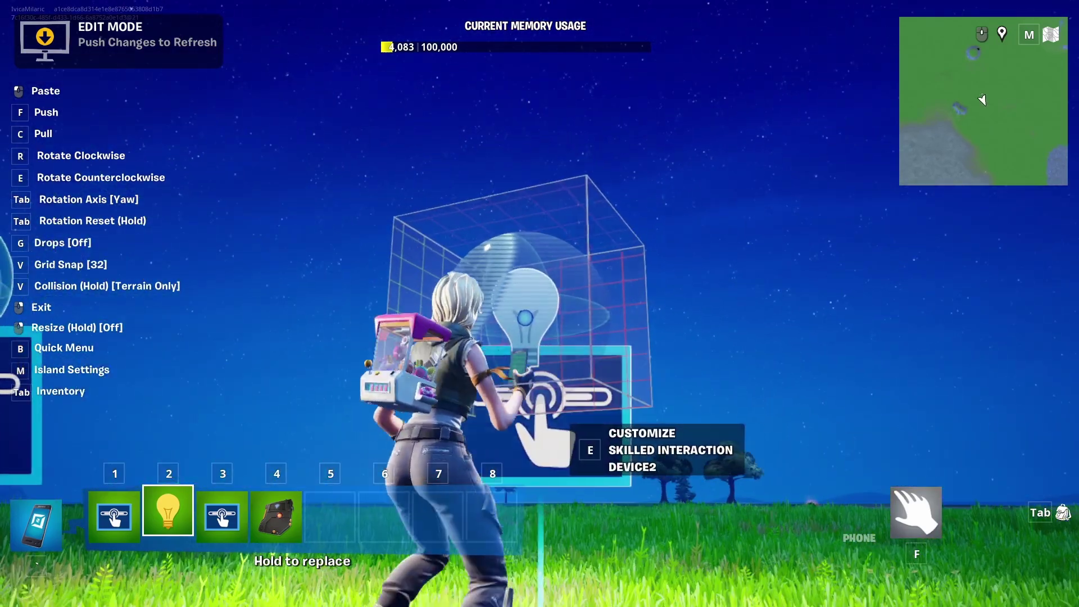
key("d")
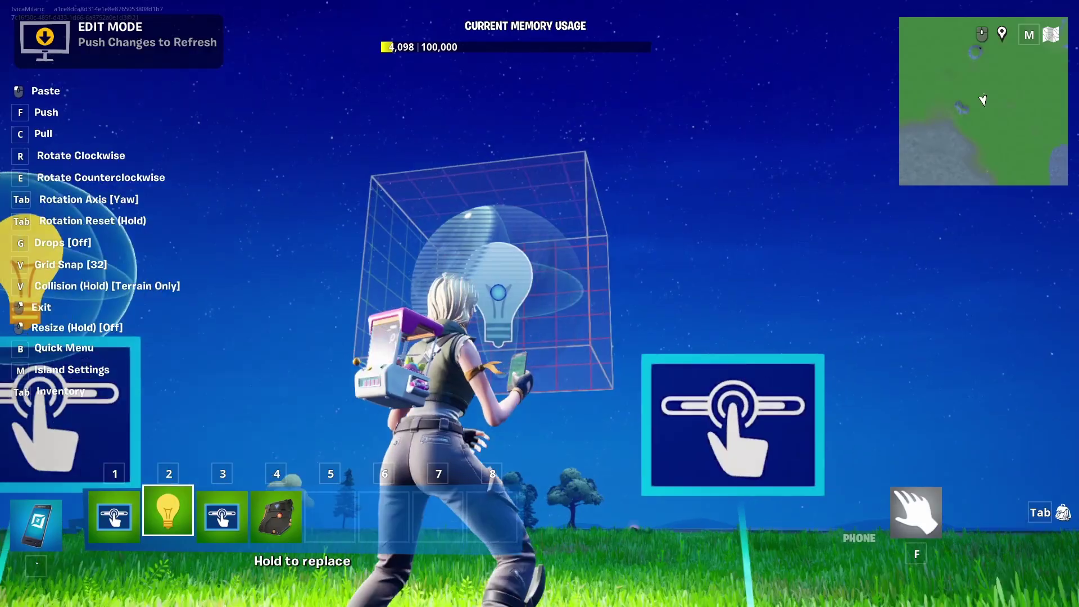
right_click(539, 303)
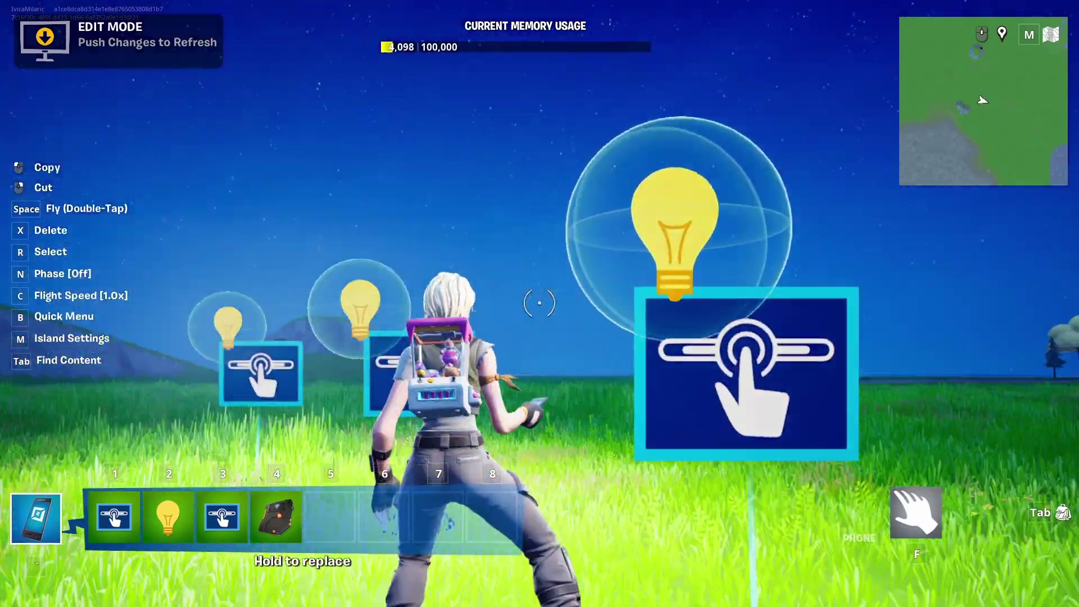
Step: Place a Trigger on the ground in front of each of the three Skilled Interaction devices
key("a")
key("w")
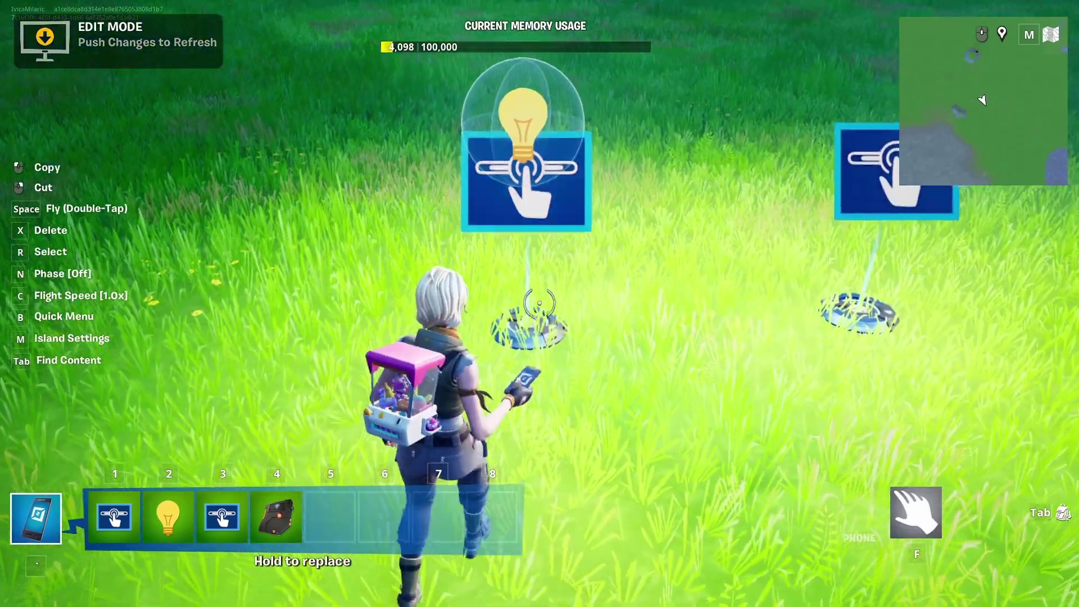
key("s")
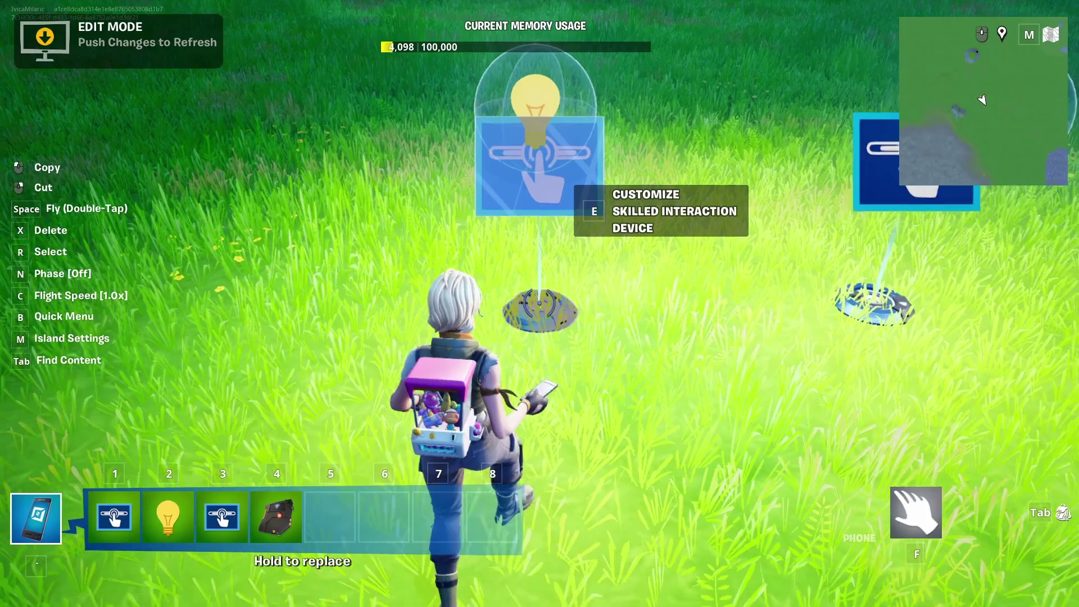
key("4")
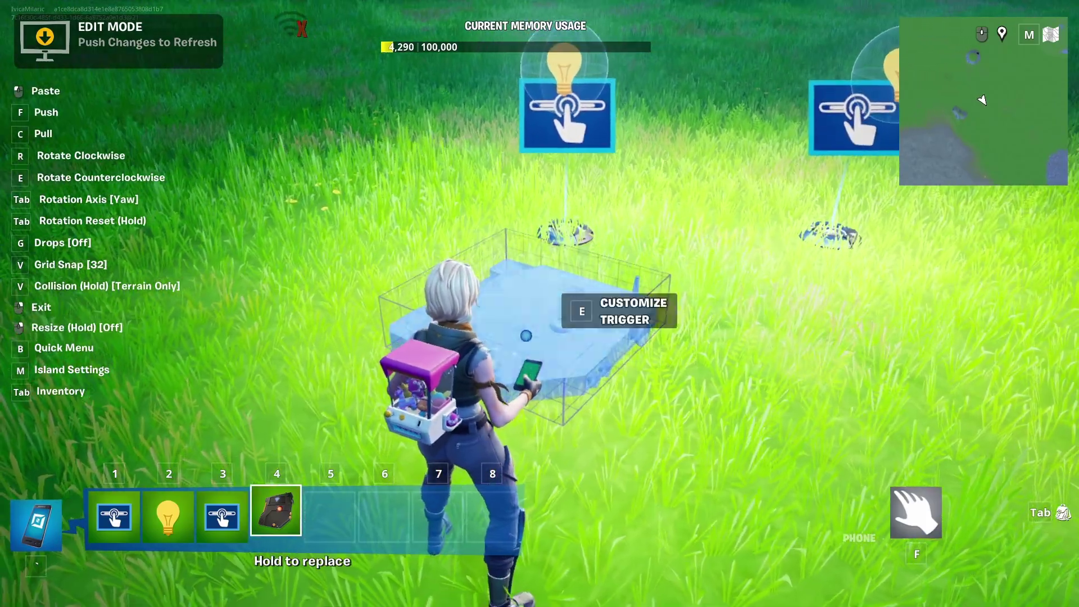
left_click(539, 303)
key("d")
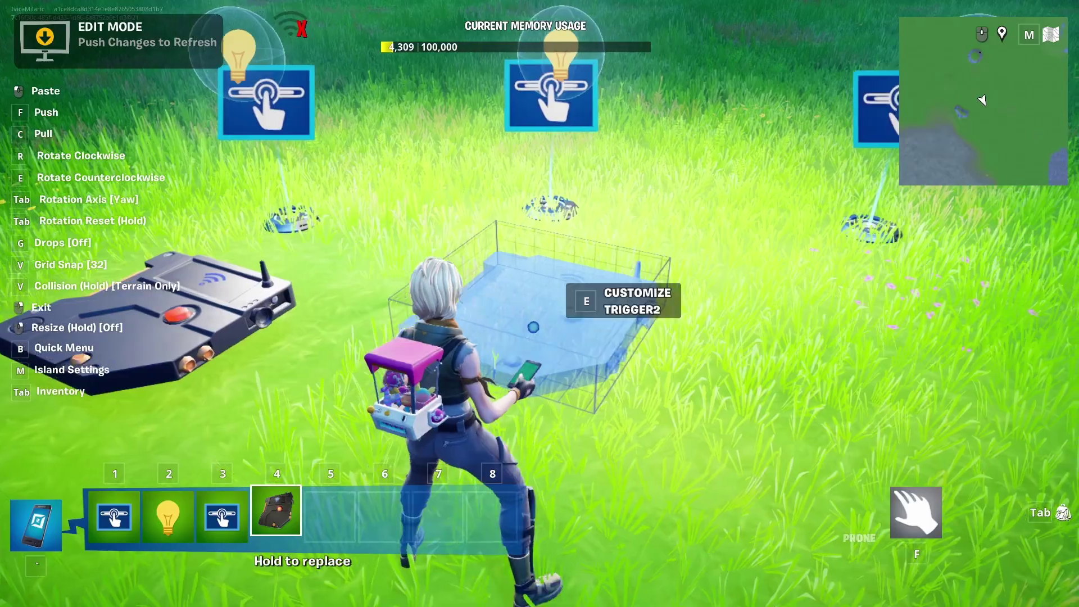
left_click(539, 303)
key("d")
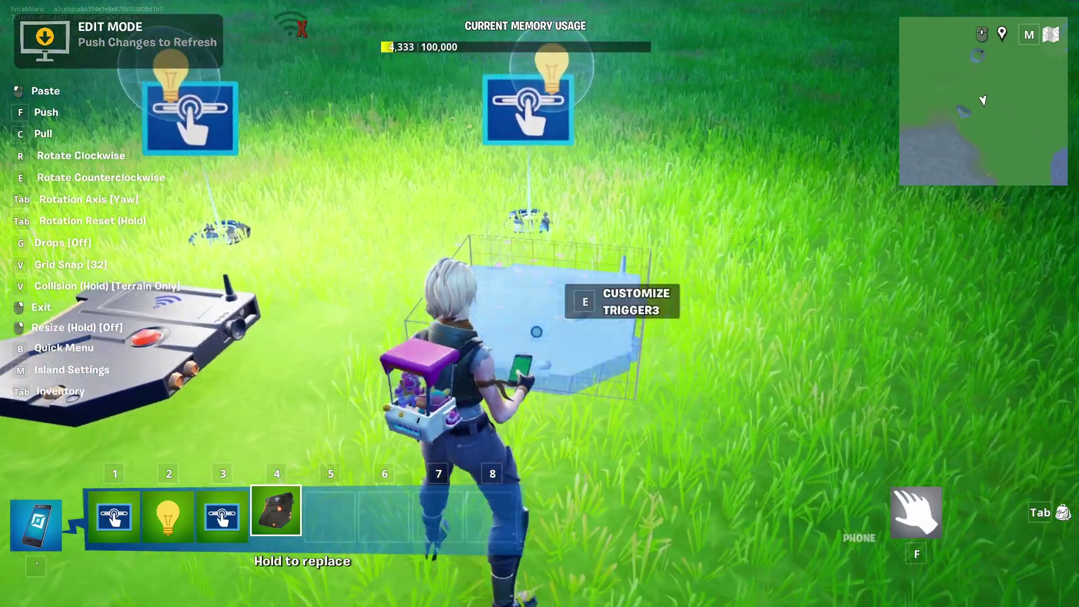
left_click(540, 303)
key("a")
right_click(540, 304)
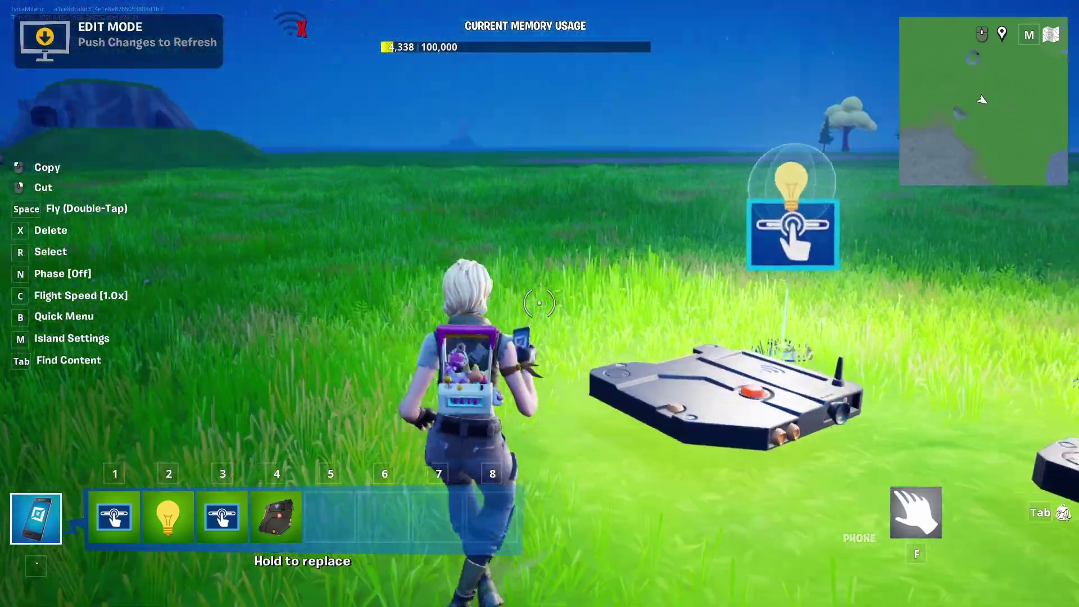
Step: Set the Initial State of the Customizable Light above the first Skilled Interaction device to Off
key("w")
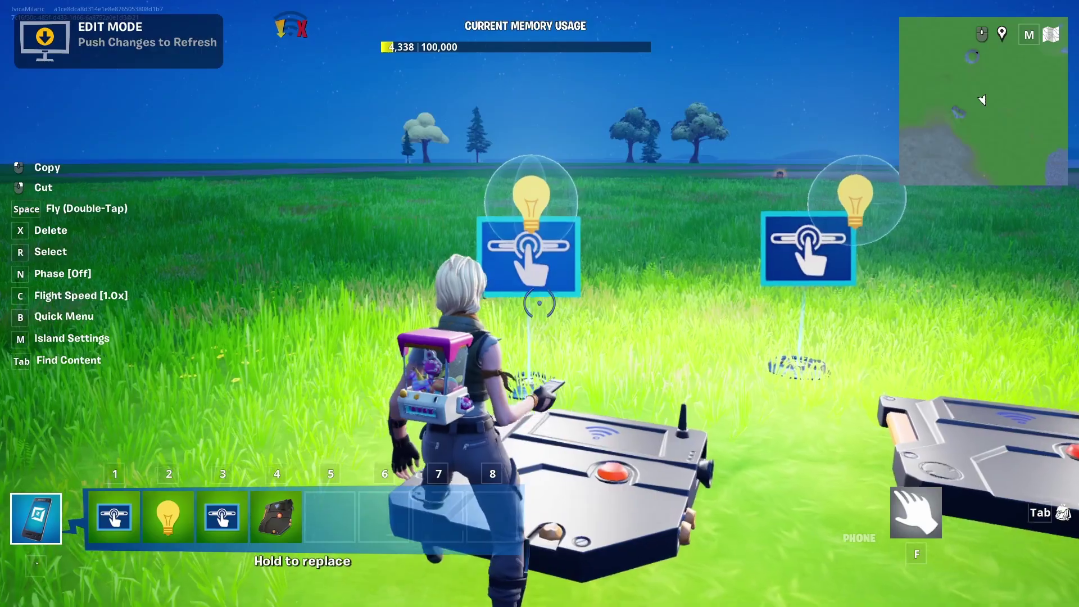
key("w")
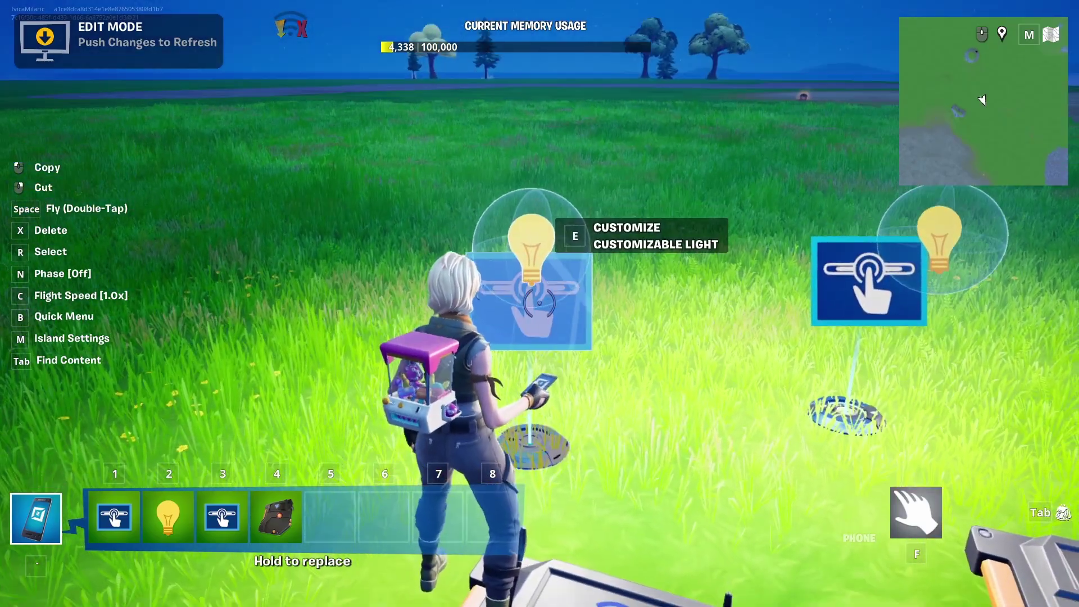
key("e")
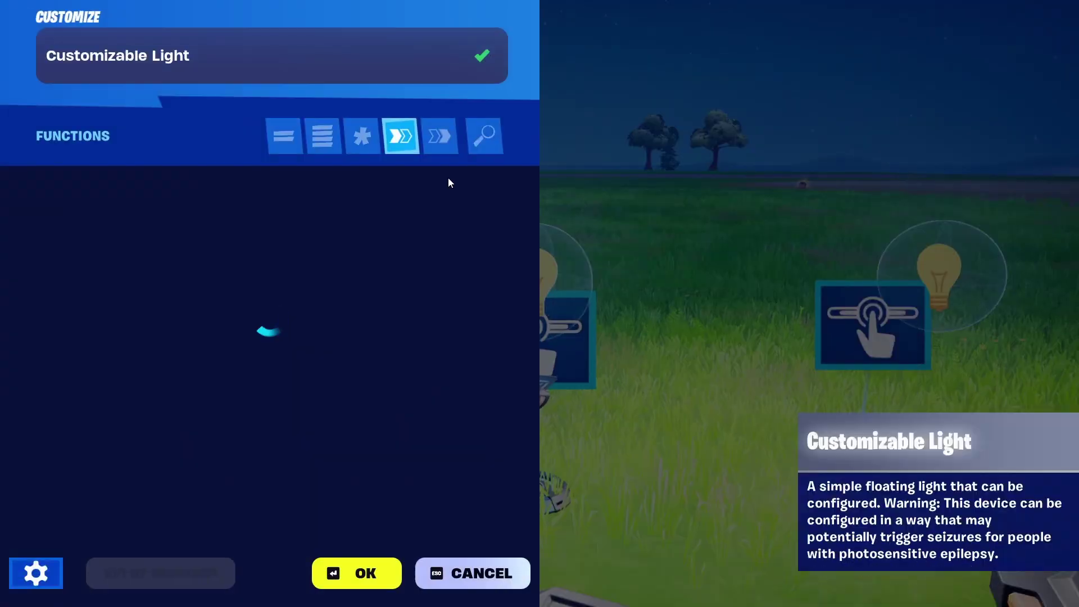
left_click(270, 143)
left_click(497, 196)
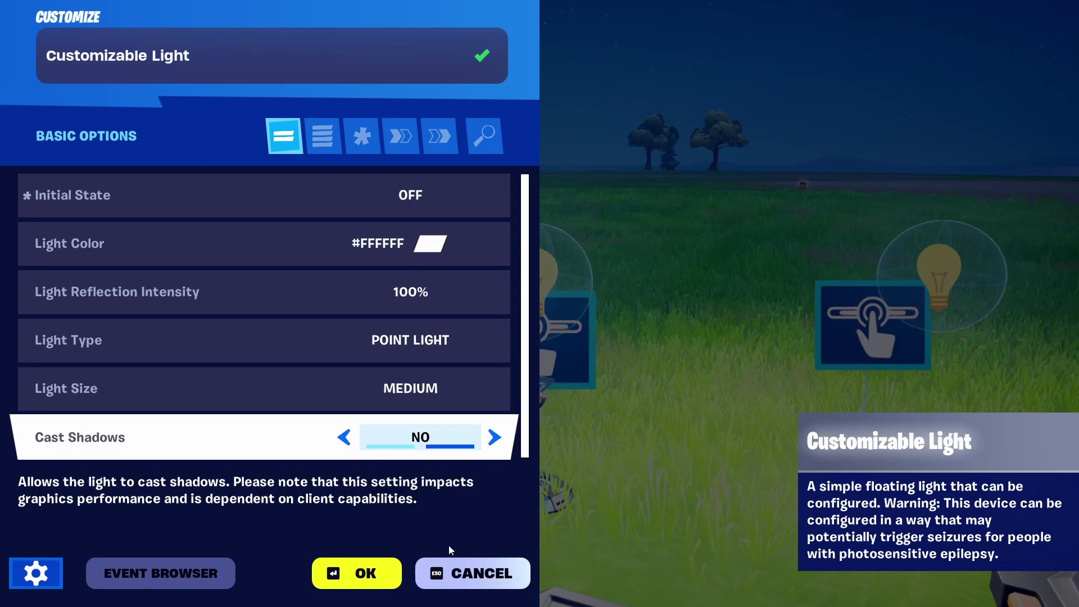
left_click(400, 574)
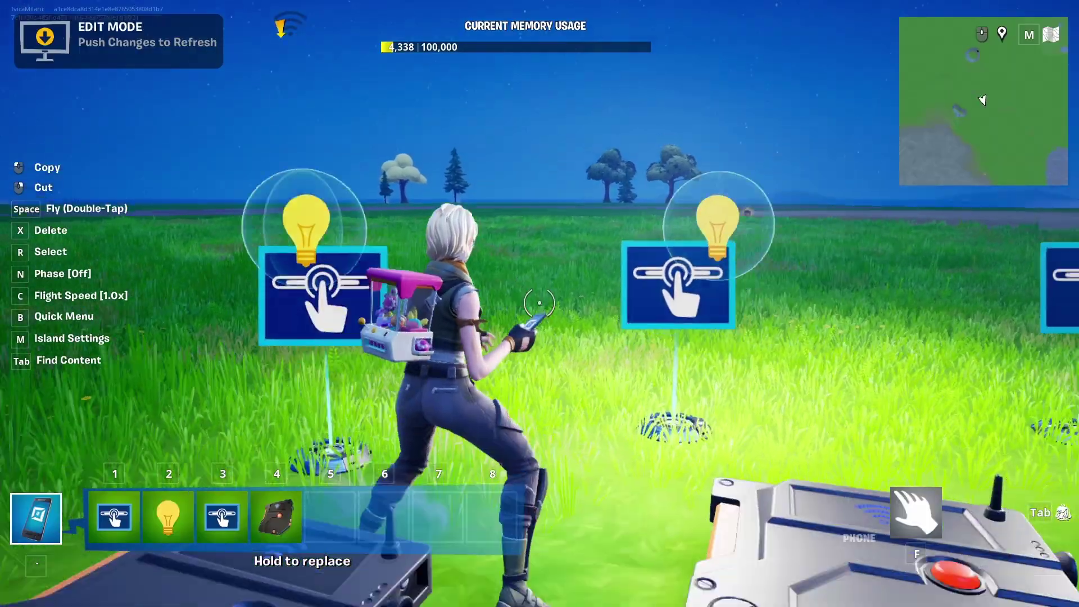
Step: Set the Initial State of the second and third Customizable Lights to Off
key("e")
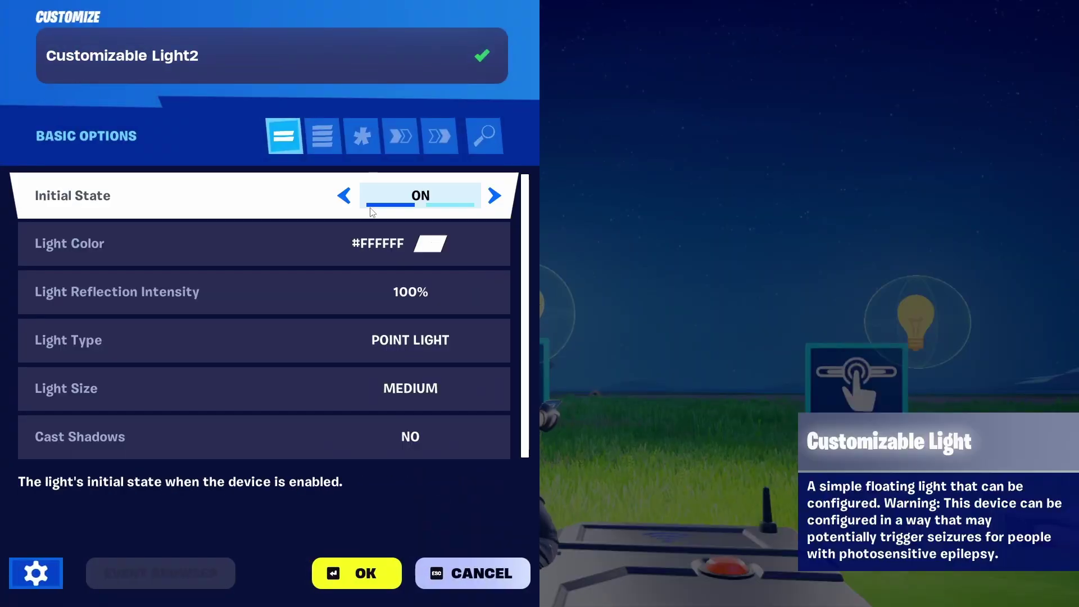
left_click(345, 196)
left_click(372, 573)
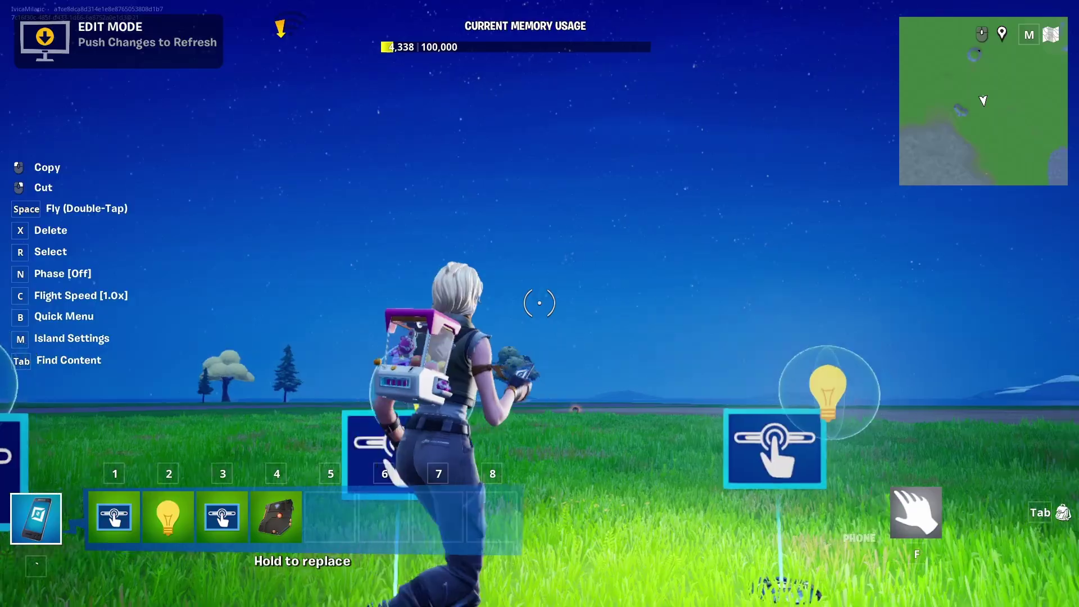
key("e")
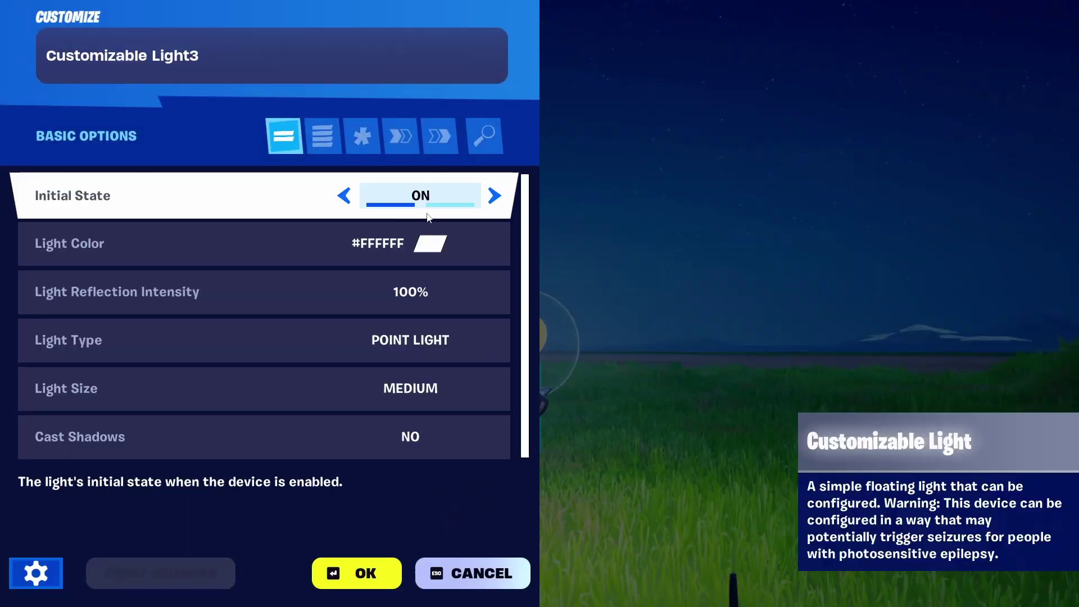
left_click(345, 196)
left_click(326, 567)
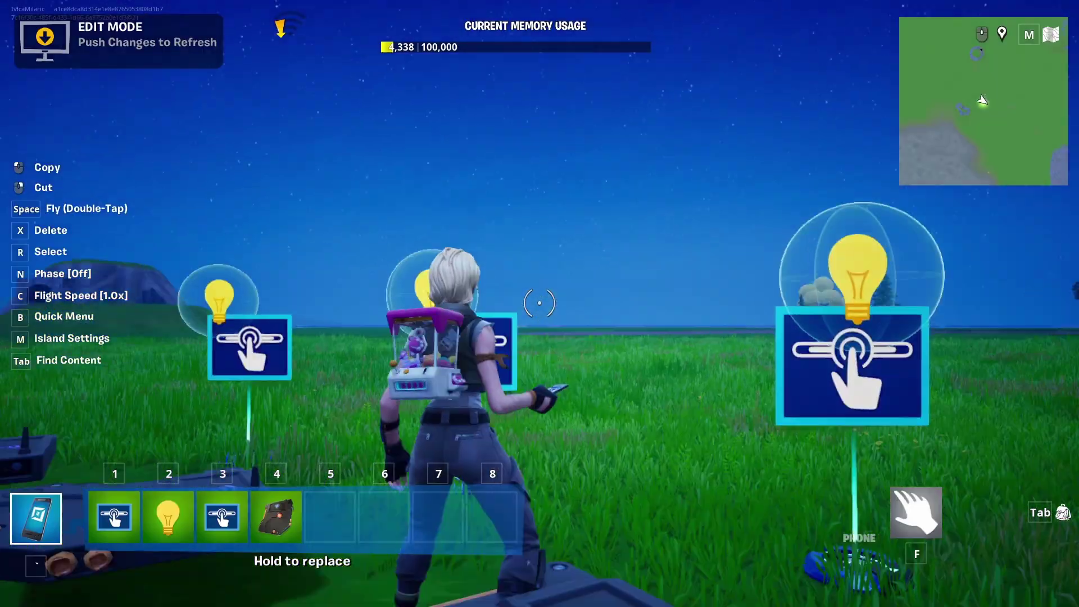
Step: Examine the basic options of the first Skilled Interaction device, from text and UI settings to the zone, team and class settings
key("a")
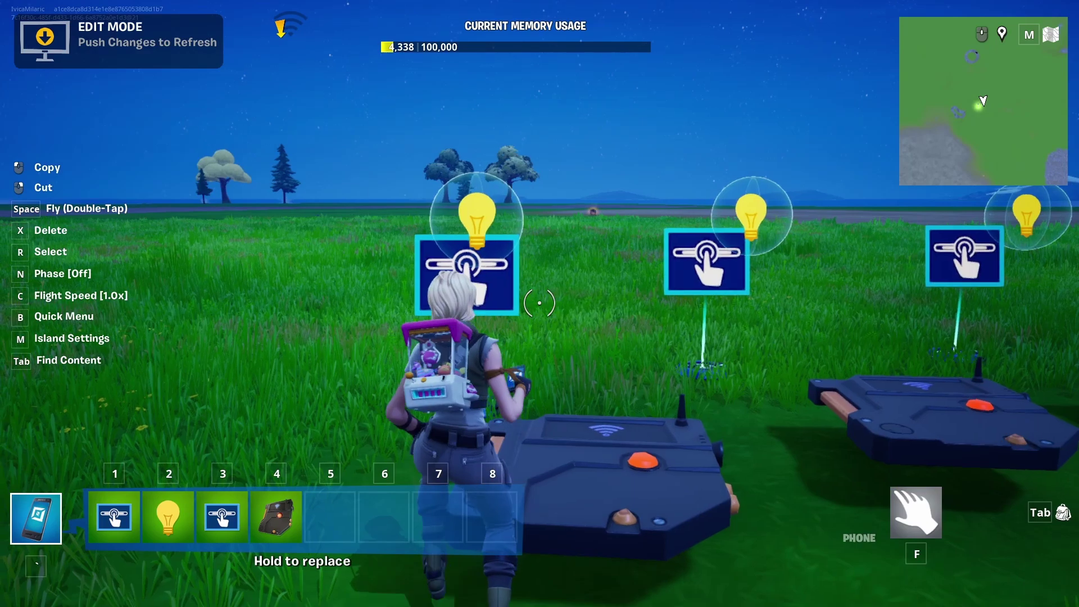
key("a")
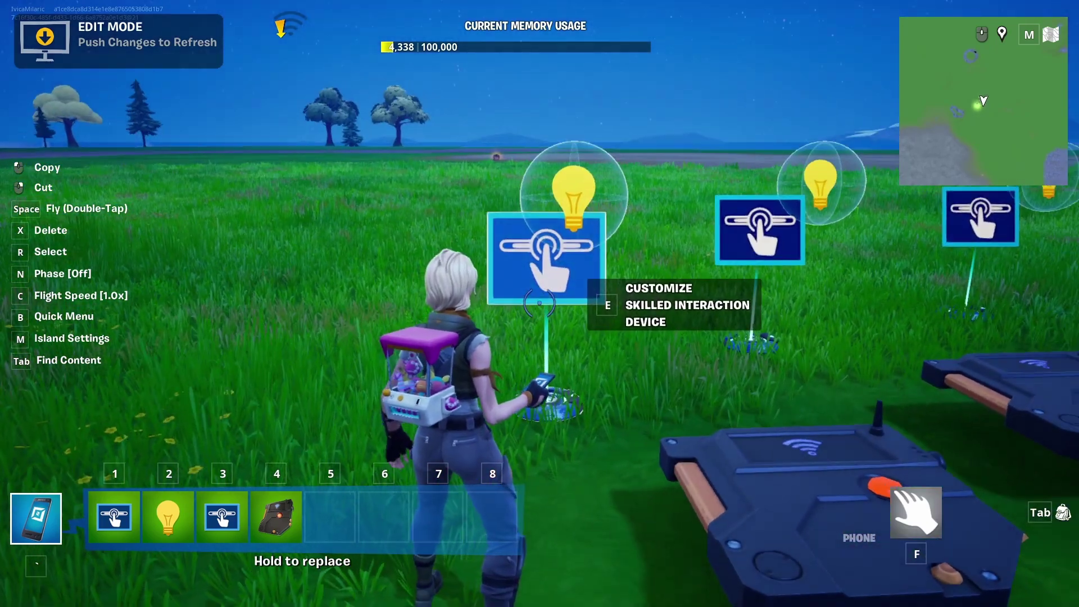
key("e")
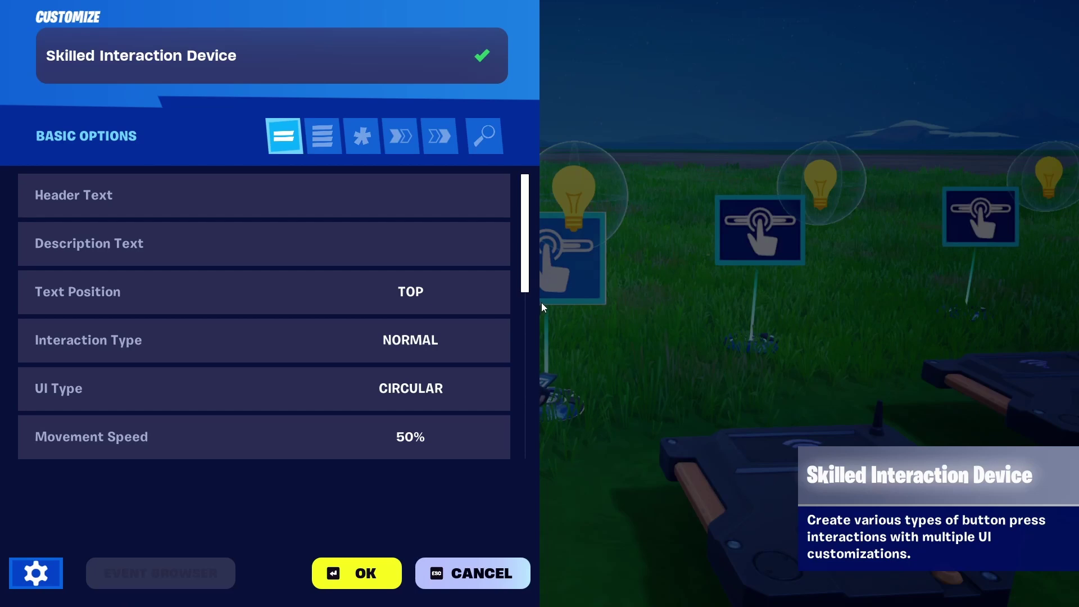
mouse_move(375, 212)
mouse_move(414, 299)
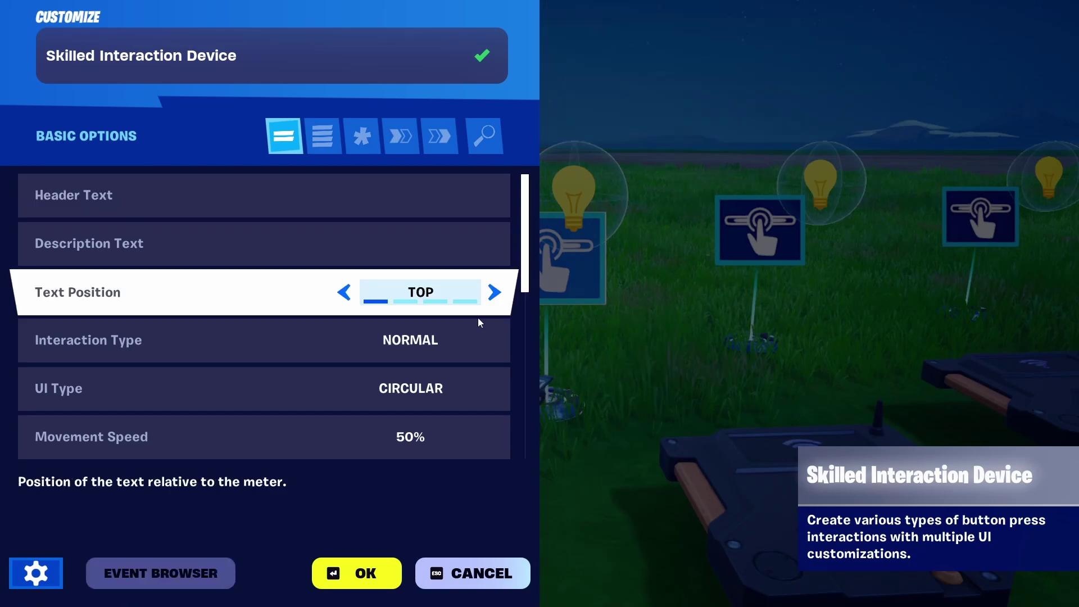
mouse_move(450, 352)
scroll(460, 360, "down", 1)
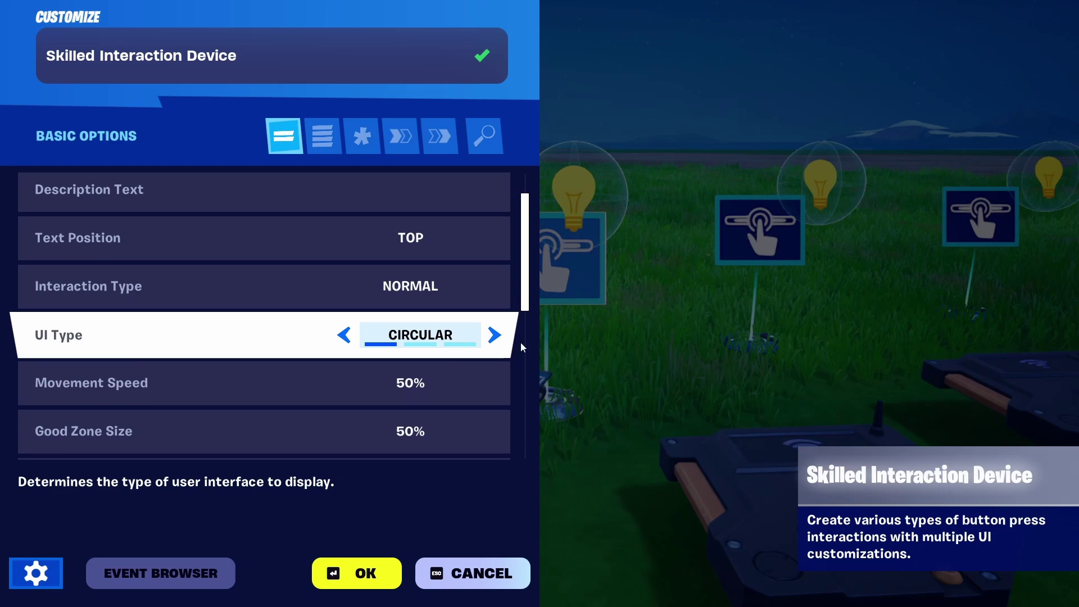
scroll(414, 188, "up", 1)
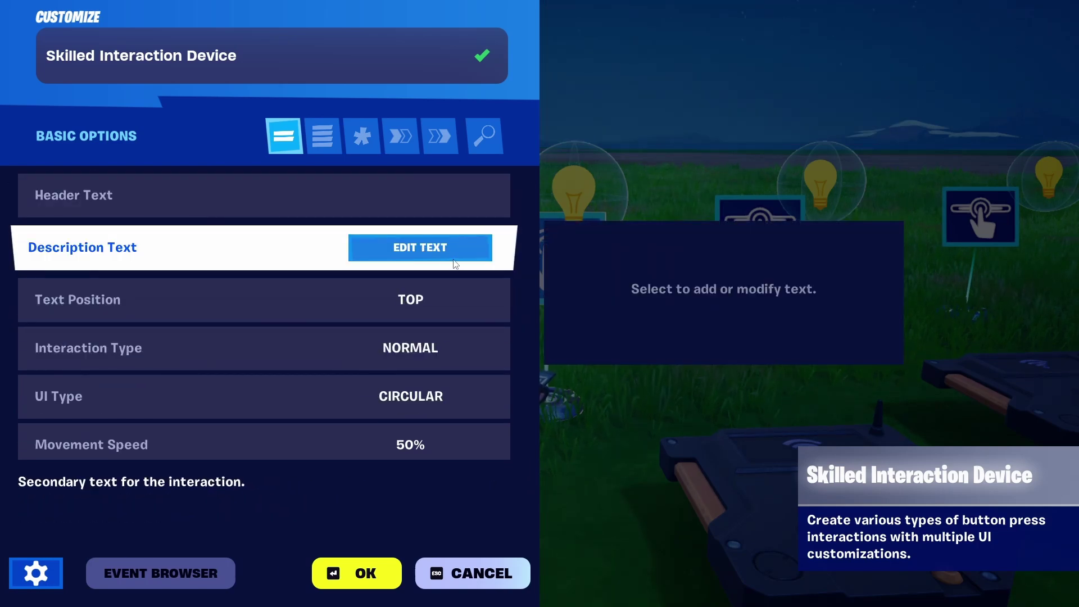
scroll(425, 301, "down", 2)
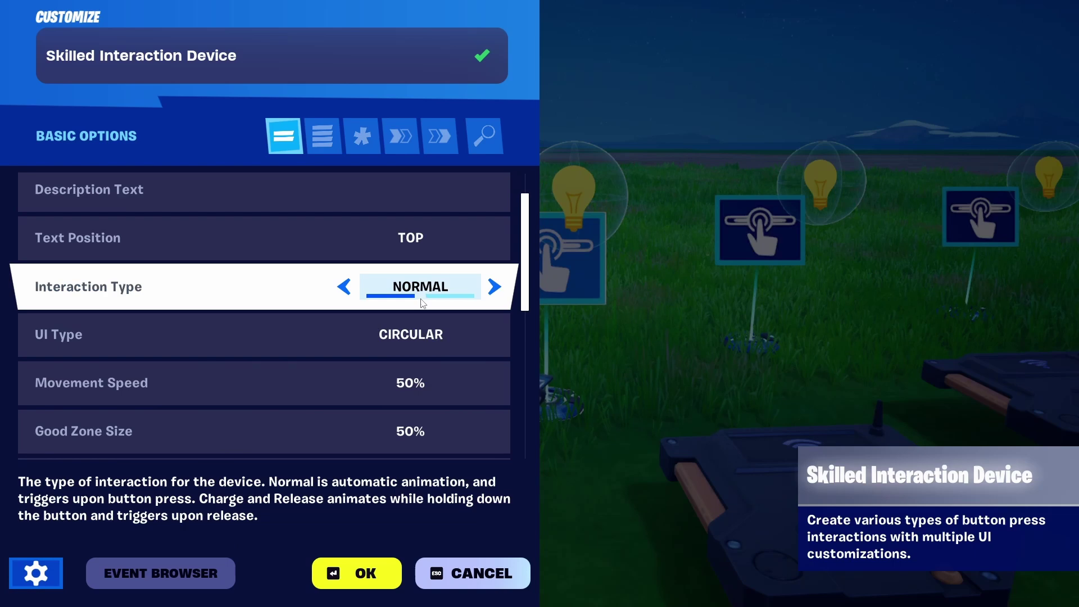
scroll(425, 300, "down", 1)
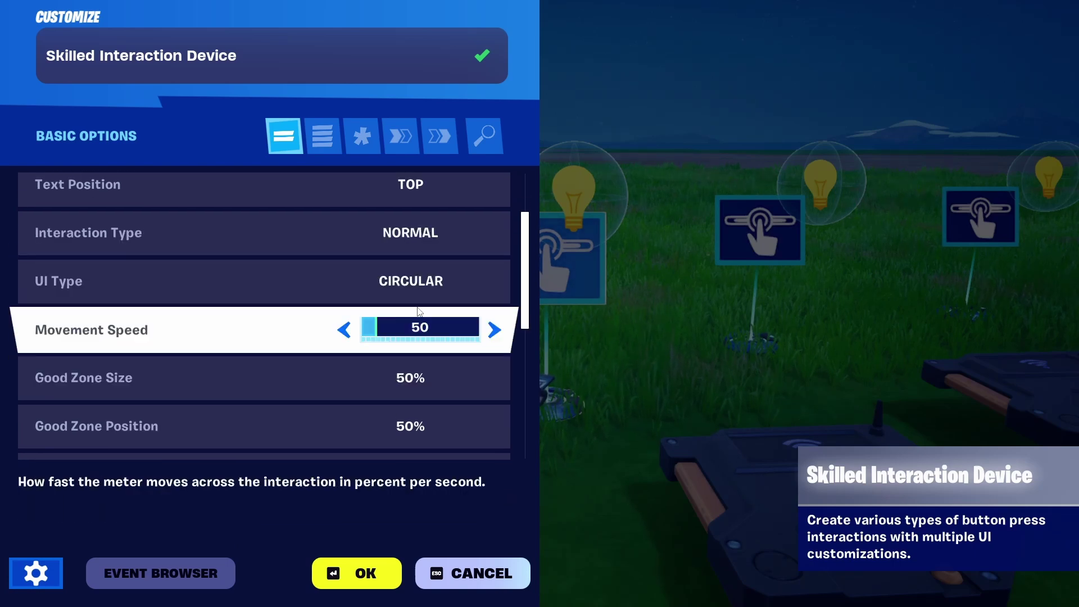
scroll(454, 321, "down", 4)
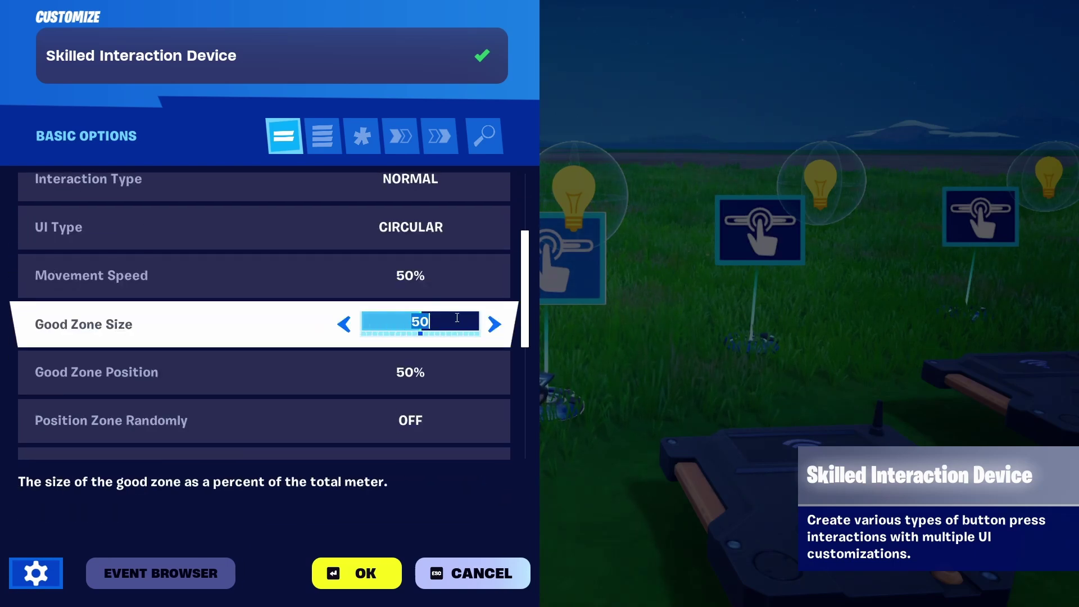
scroll(454, 315, "down", 3)
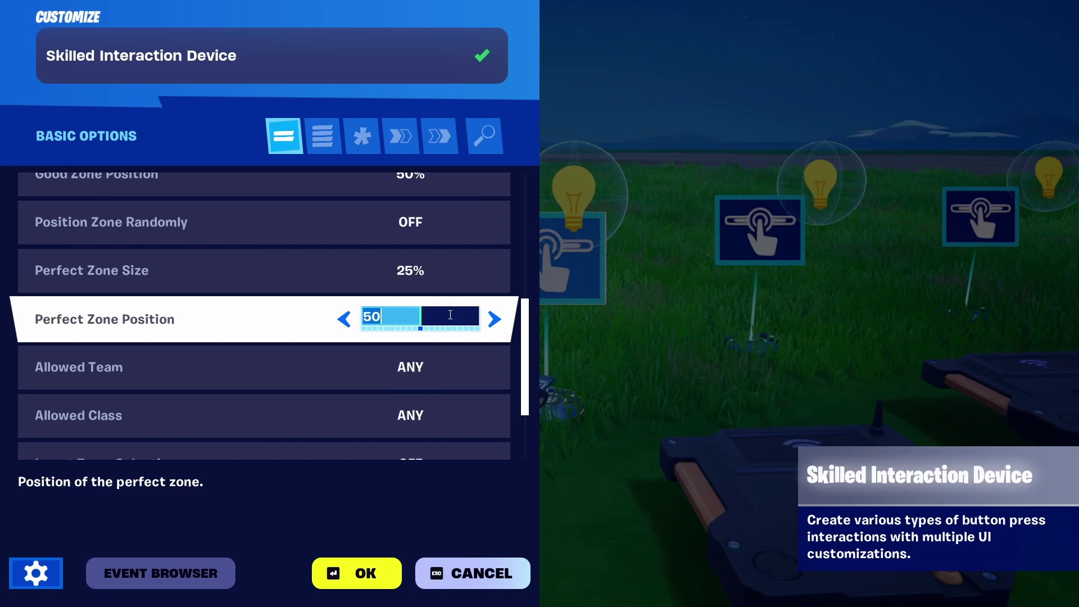
scroll(451, 318, "down", 1)
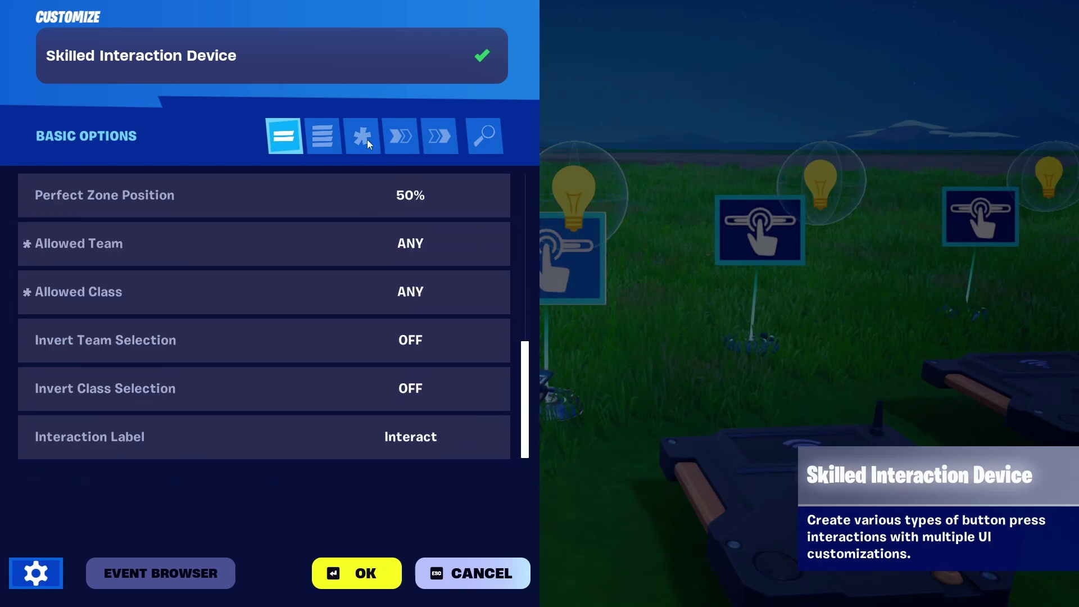
Step: Make the first Skilled Interaction device begin its interaction for the instigator when Trigger sends On Triggered
left_click(396, 137)
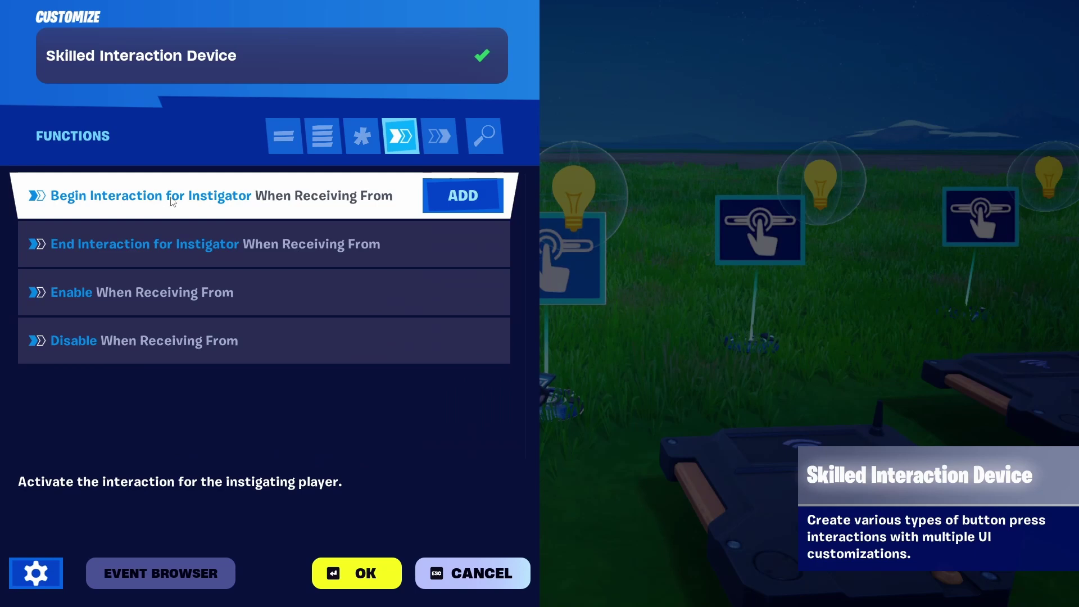
left_click(450, 198)
left_click(141, 246)
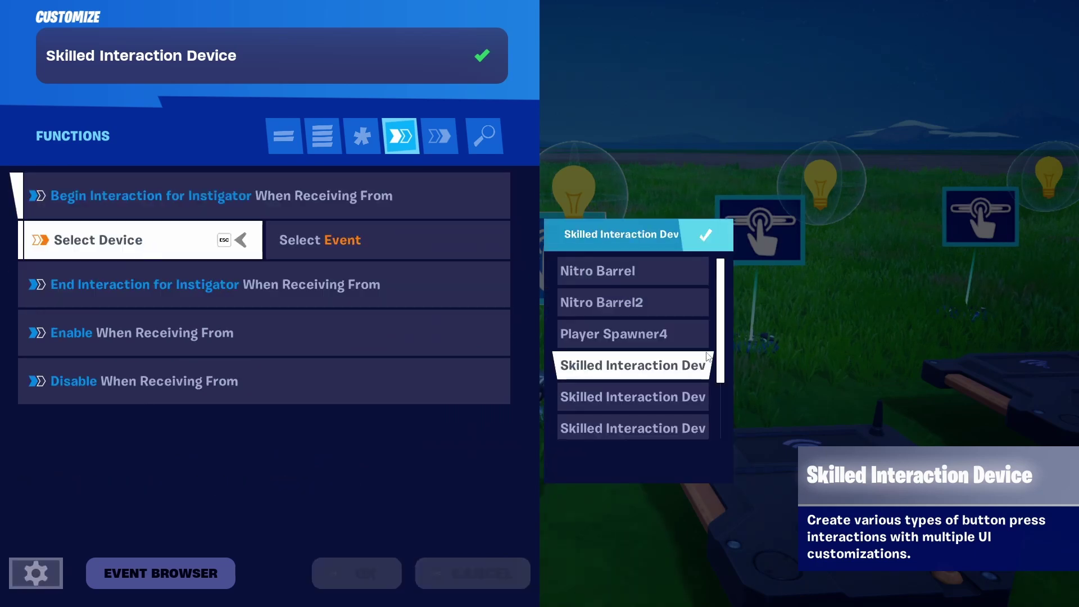
scroll(707, 358, "down", 3)
left_click(677, 362)
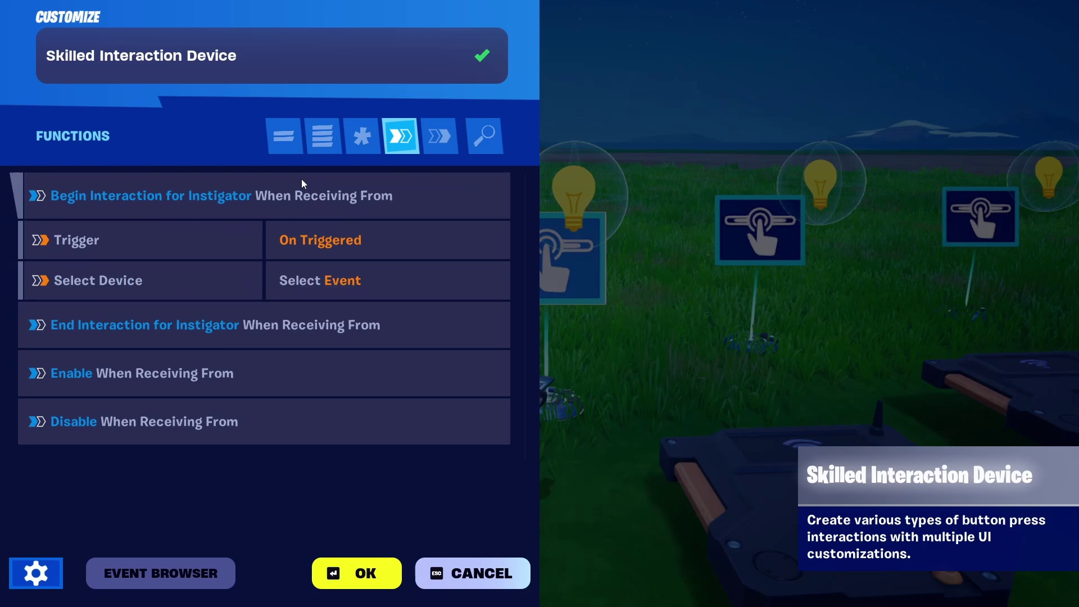
Step: Bind the first device's On Success event to Customizable Light so that the light turns on, and save the device settings
left_click(443, 138)
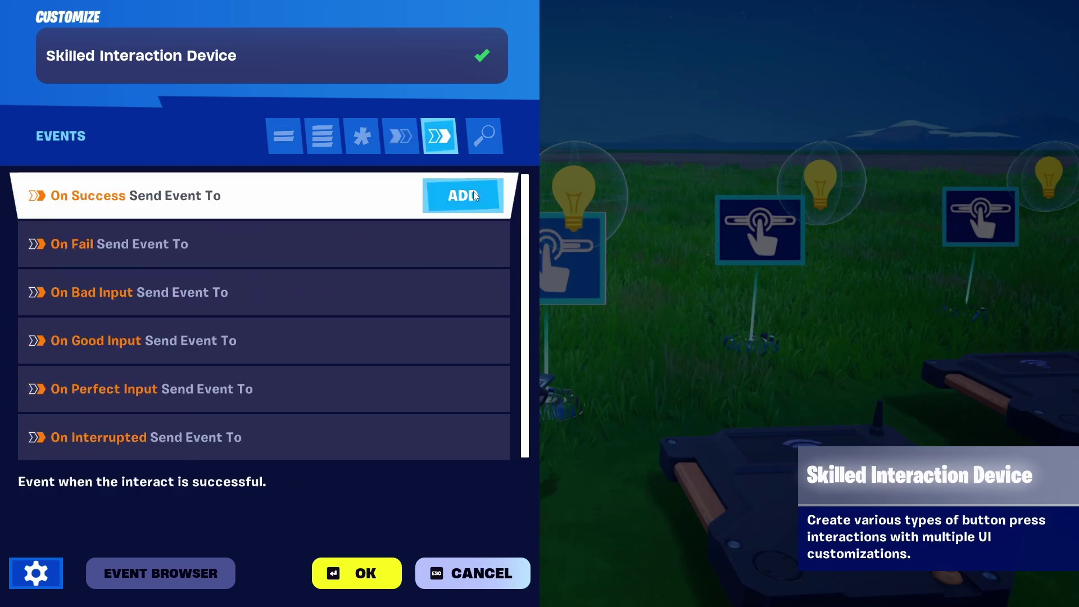
left_click(462, 196)
left_click(145, 250)
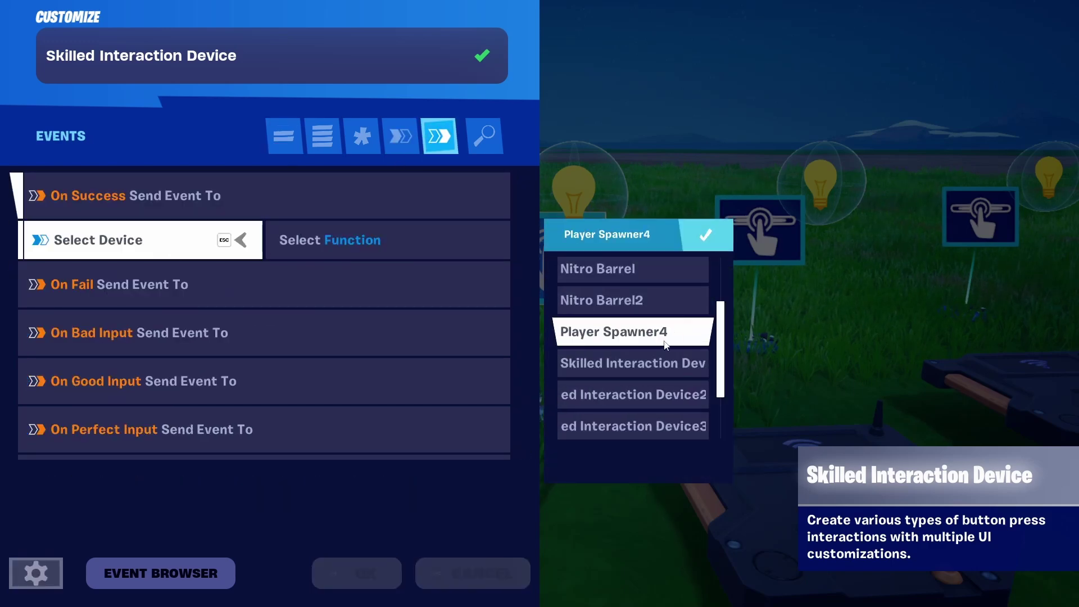
scroll(679, 348, "down", 3)
scroll(692, 343, "up", 6)
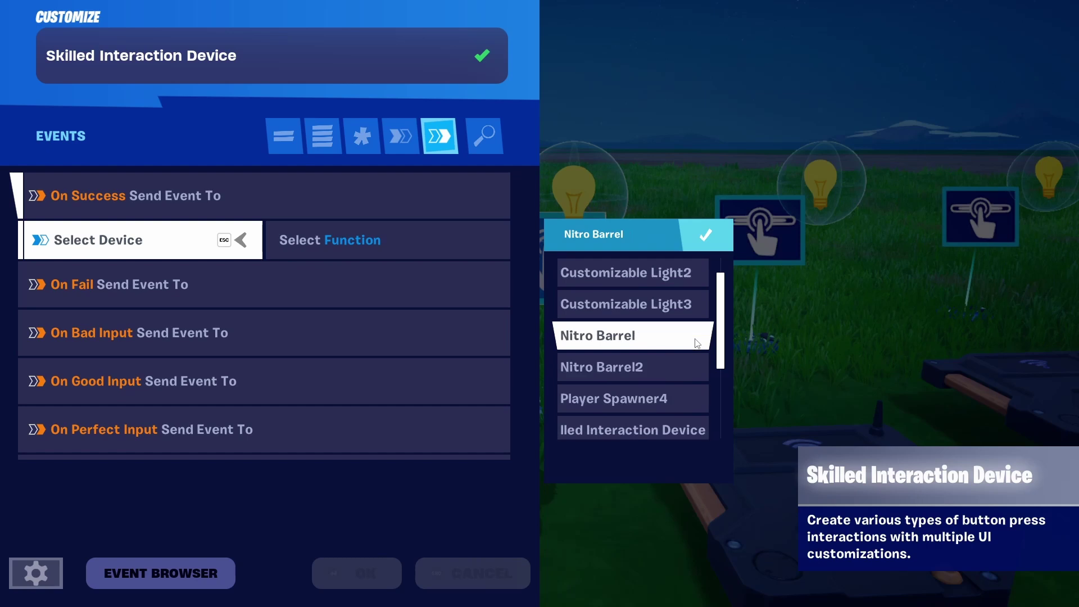
left_click(663, 276)
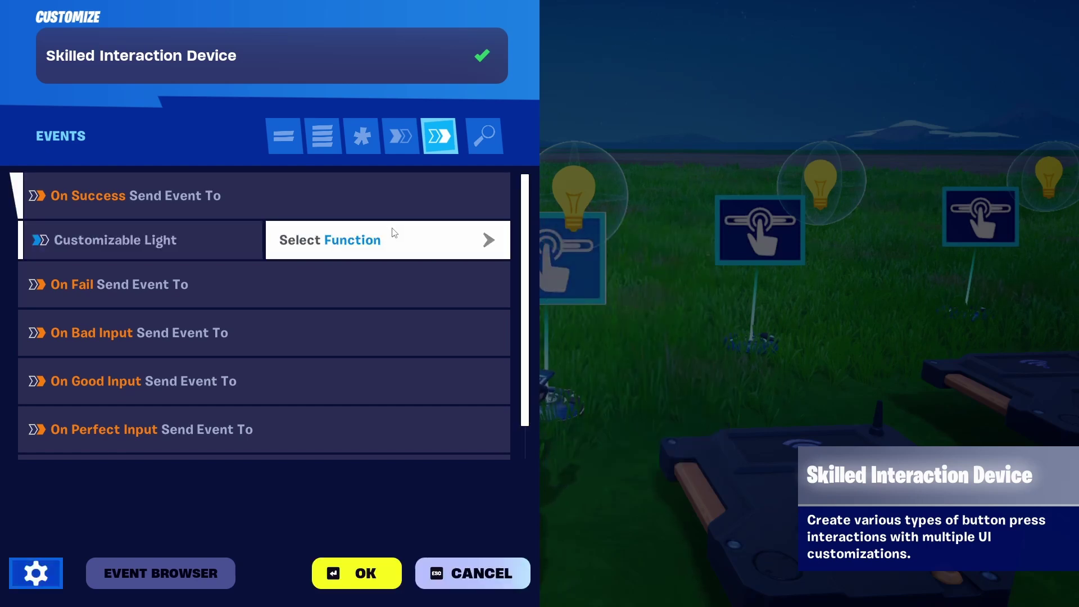
left_click(431, 239)
left_click(618, 296)
left_click(357, 573)
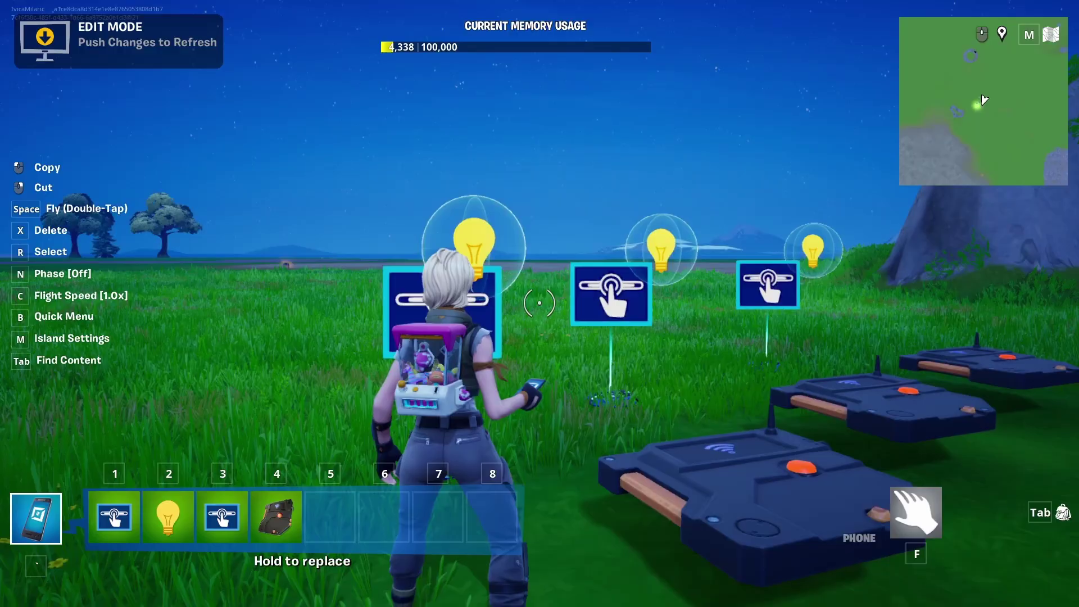
Step: Start the game, test the first device's interaction by stepping on its Trigger, and end the game
key("Escape")
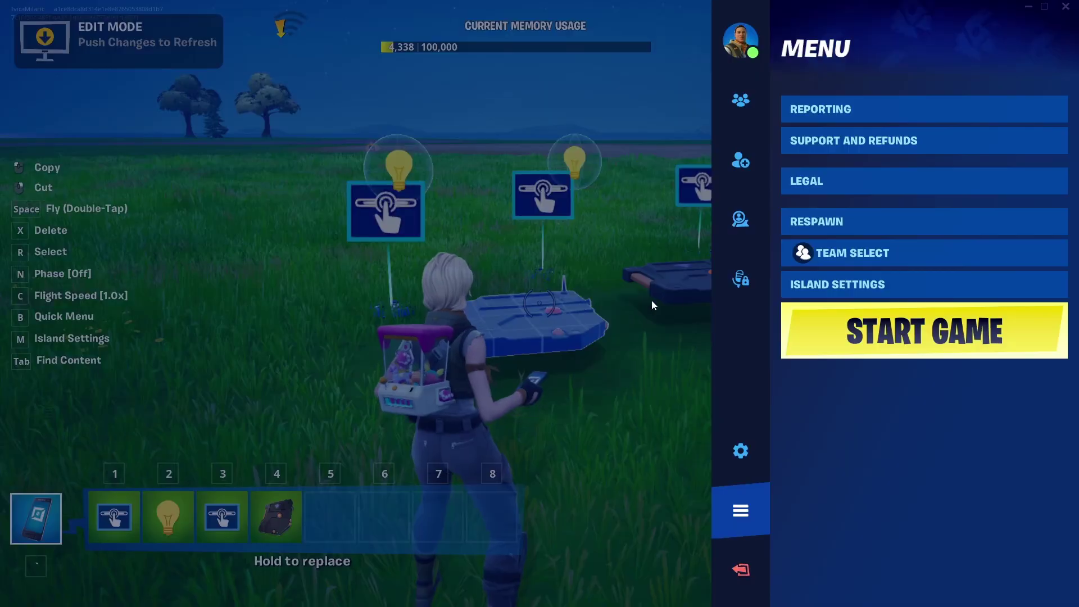
left_click(956, 333)
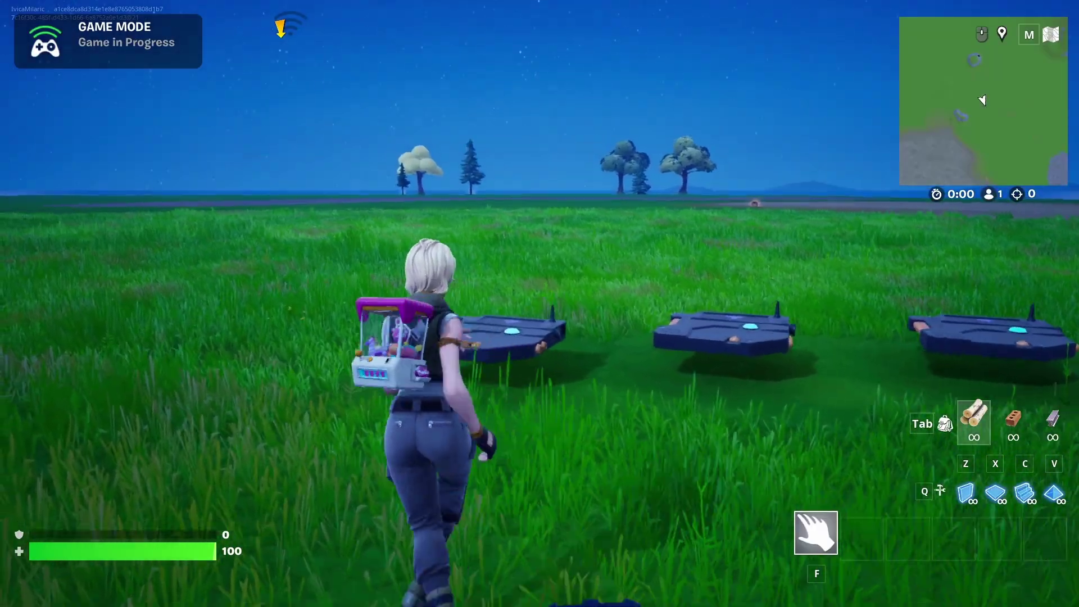
key("w")
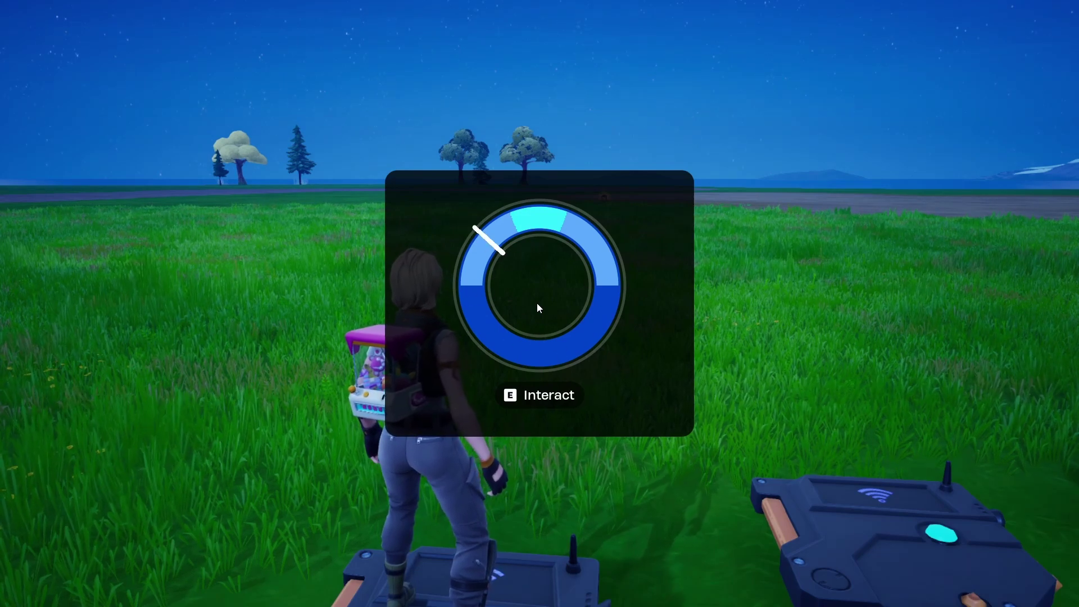
key("e")
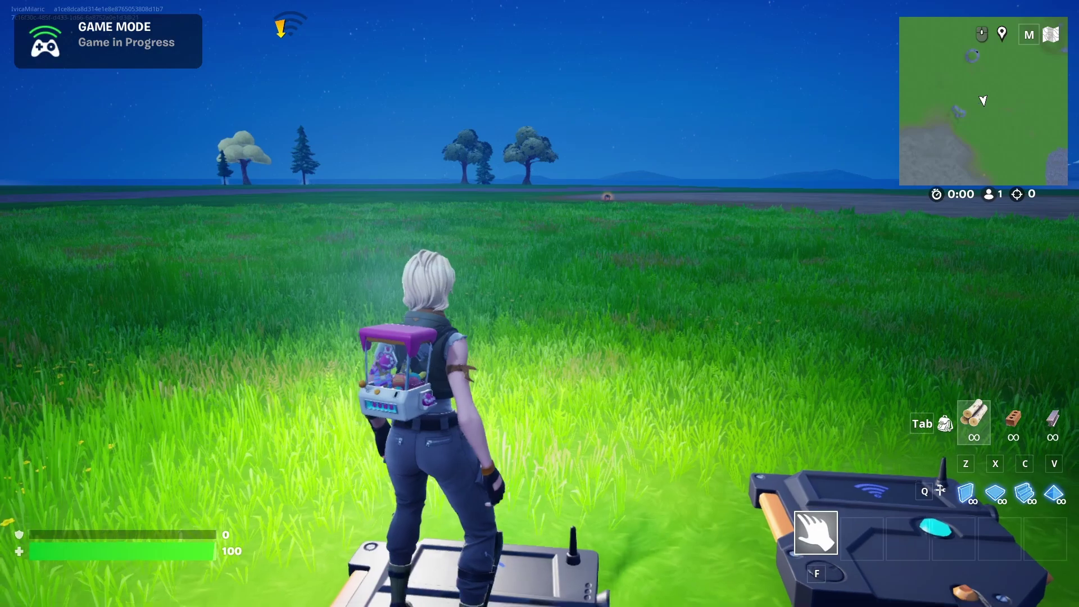
key("s")
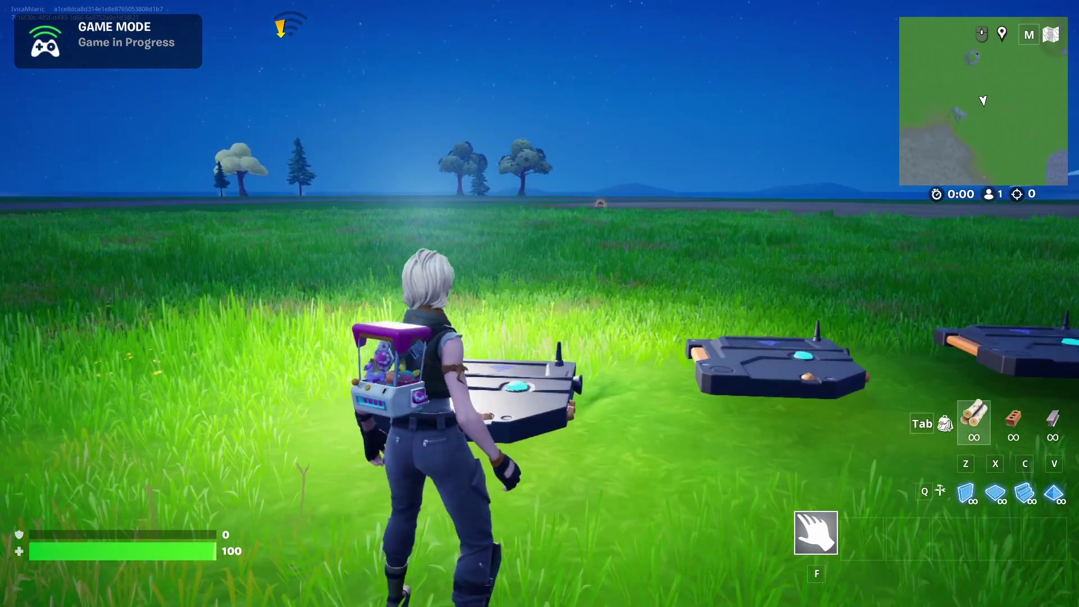
key("Escape")
left_click(831, 302)
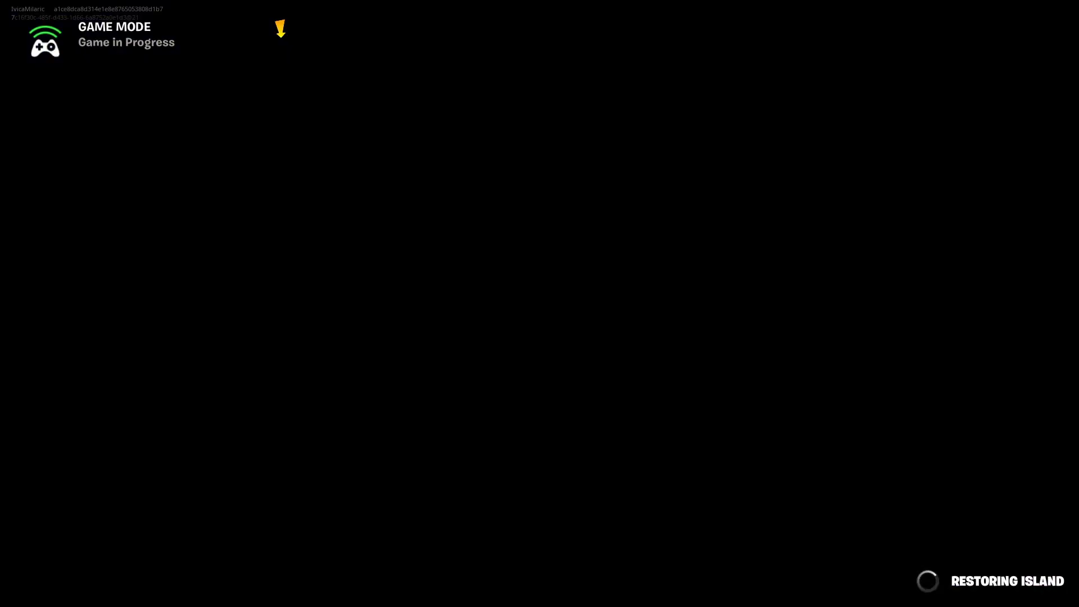
Step: Set the UI Type of the second Skilled Interaction device to Pulsing
key("w")
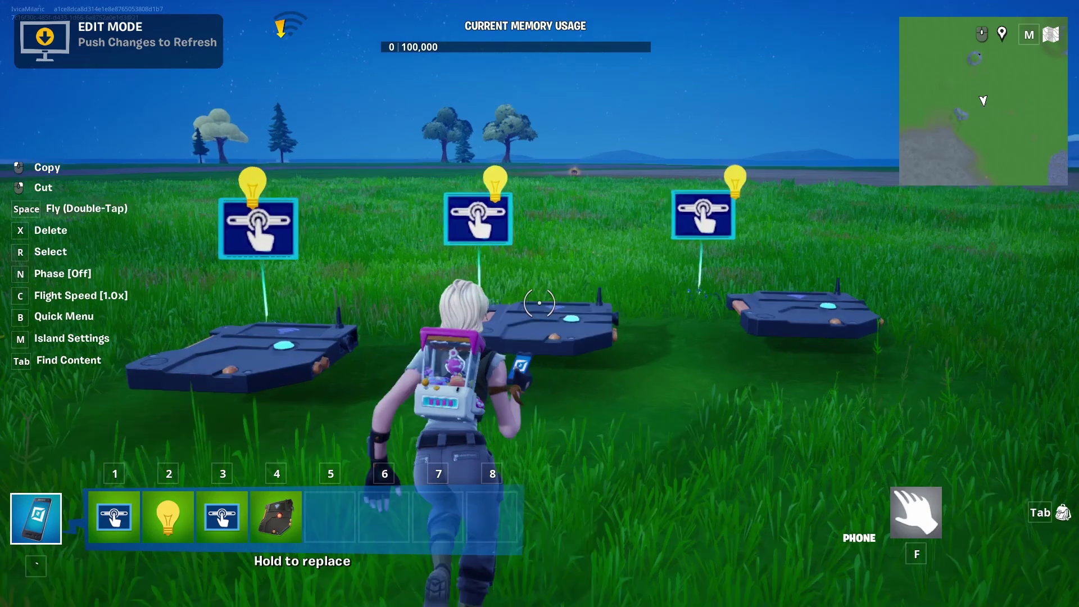
key("w")
key("a")
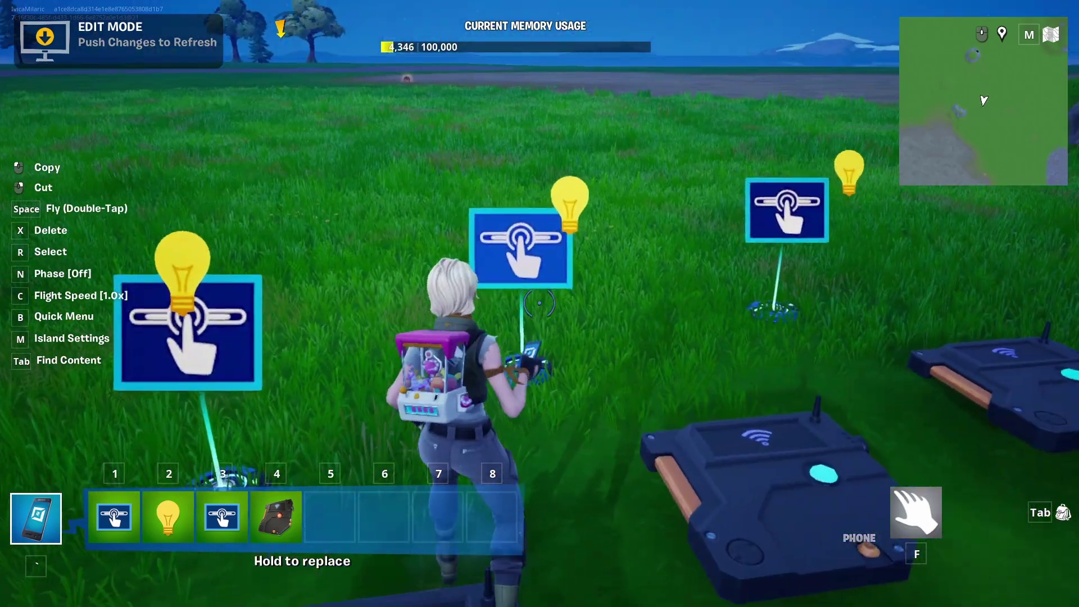
key("w")
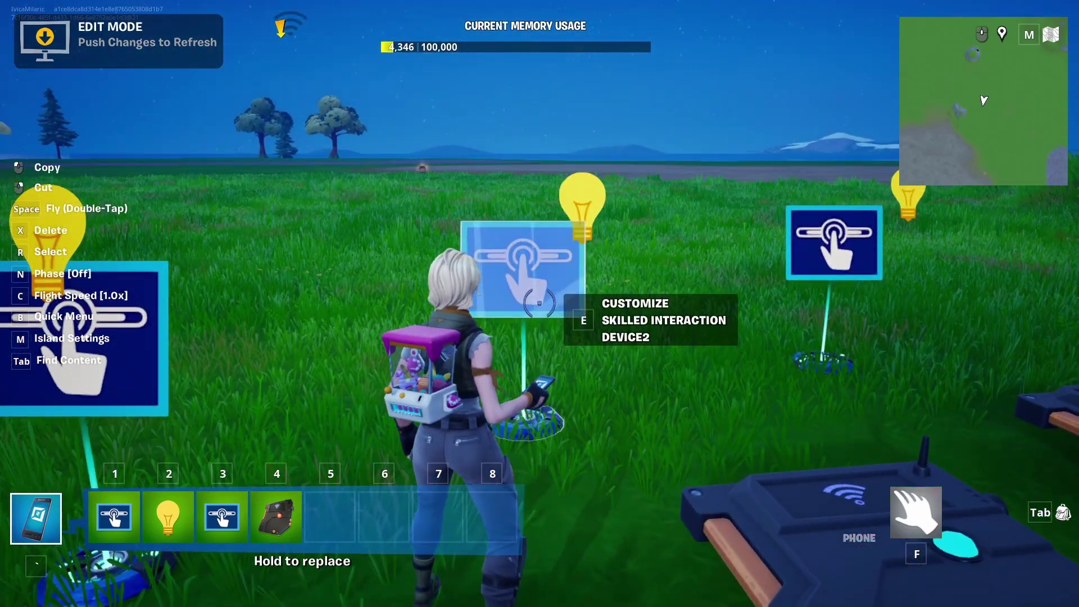
key("e")
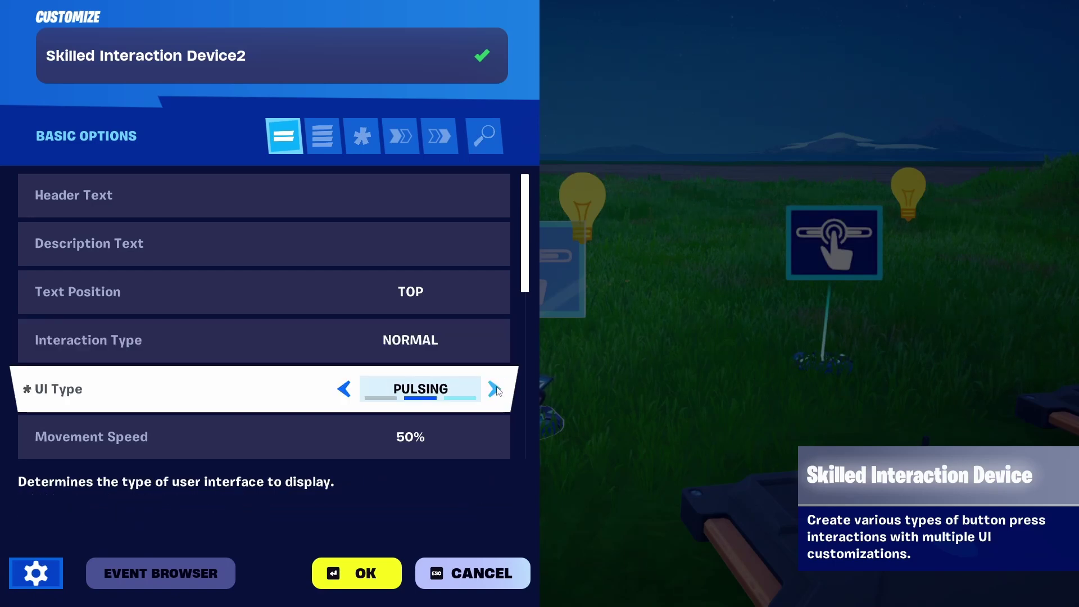
Step: Make the second Skilled Interaction device begin its interaction for the instigator when Trigger2 sends On Triggered
left_click(404, 137)
left_click(476, 197)
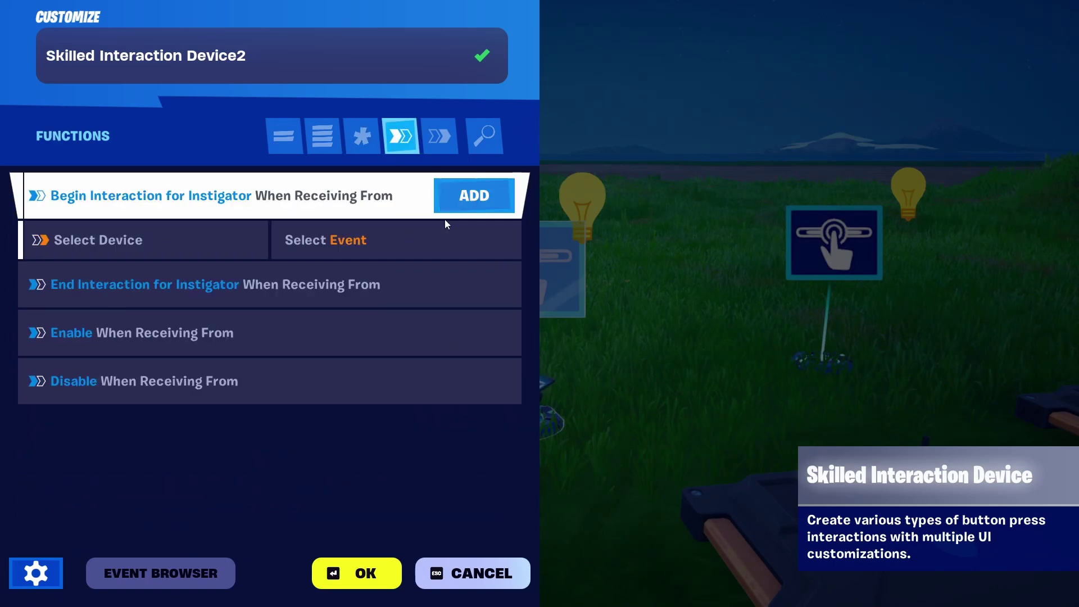
left_click(193, 251)
scroll(584, 337, "down", 3)
left_click(584, 364)
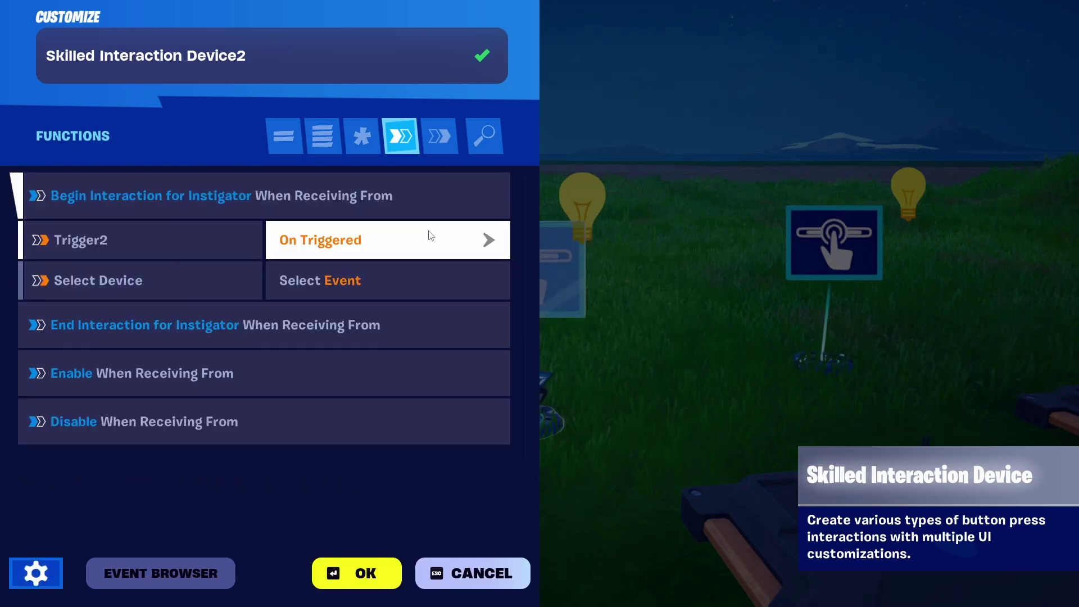
Step: Bind the second device's On Success event to Customizable Light2 with the Turn On function, and save the device settings
left_click(437, 147)
left_click(458, 194)
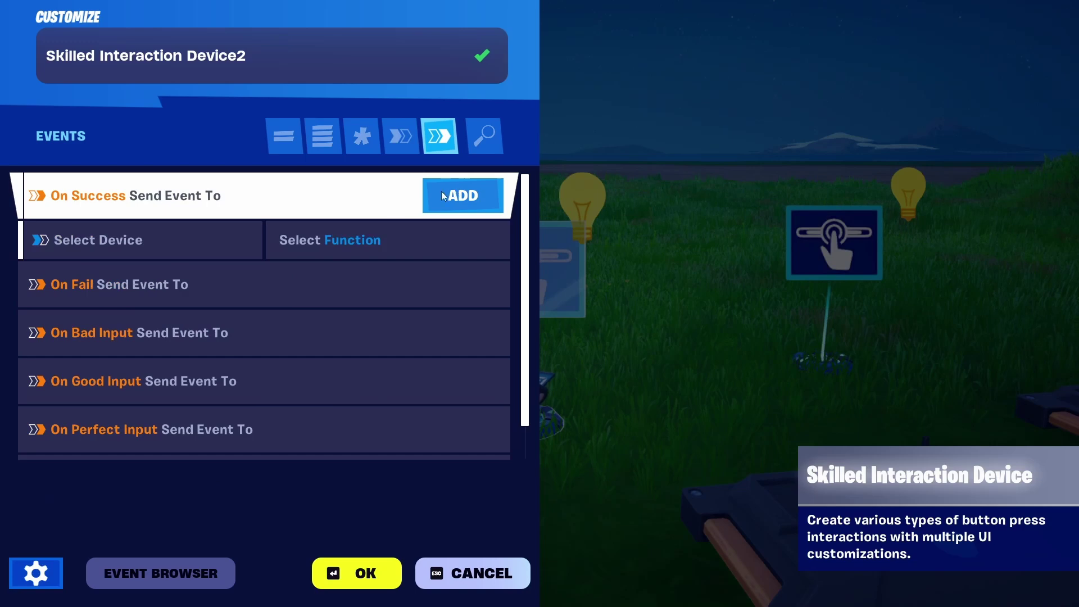
left_click(154, 240)
scroll(656, 338, "down", 3)
scroll(655, 337, "up", 5)
left_click(629, 301)
left_click(489, 240)
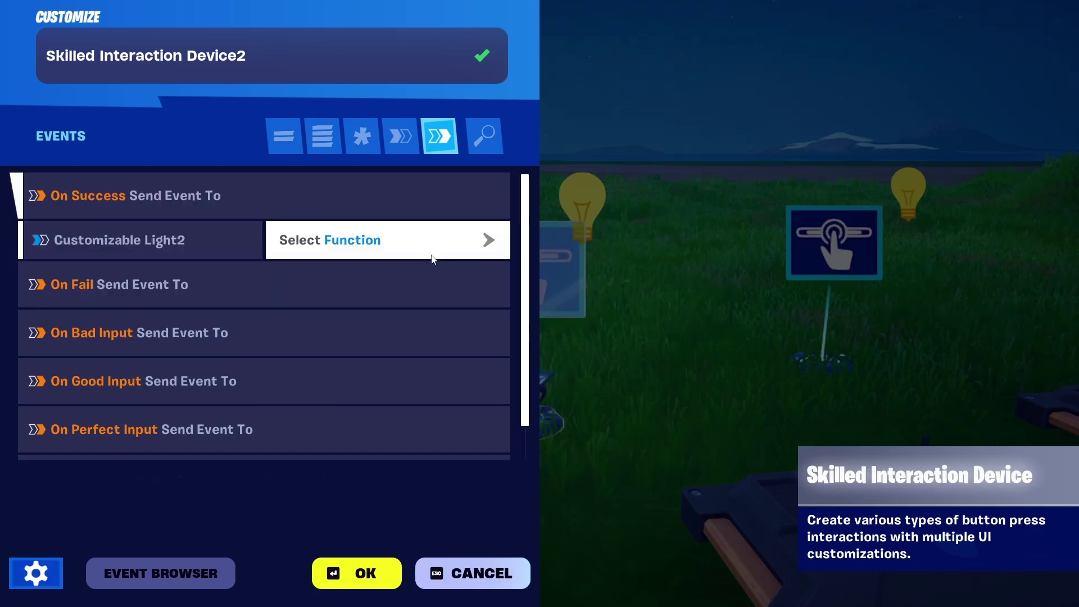
left_click(612, 302)
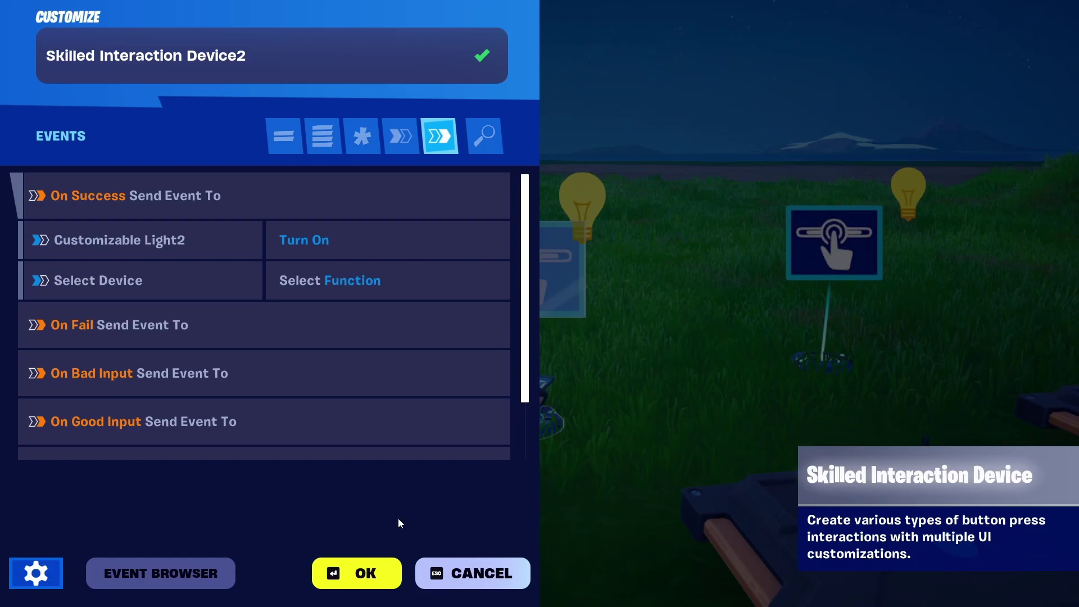
left_click(365, 573)
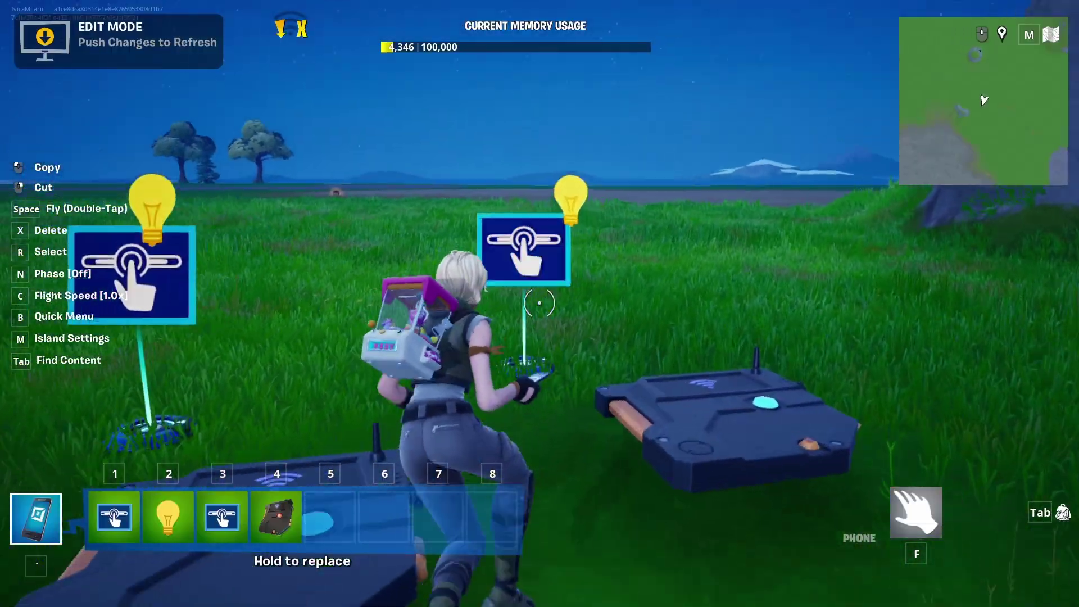
Step: Set the UI Type of the third Skilled Interaction device to Bar
key("e")
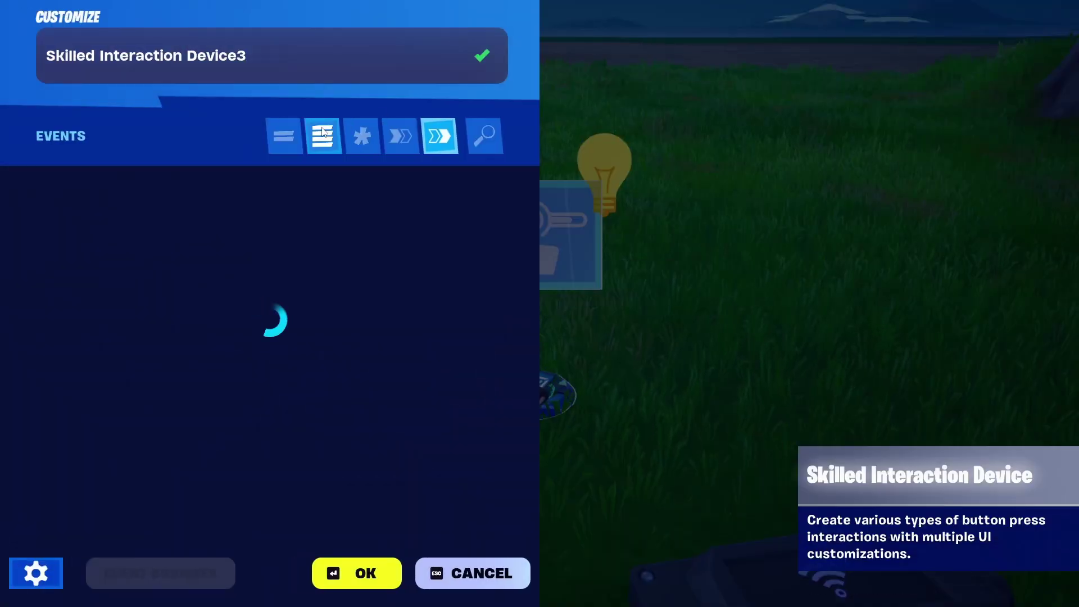
scroll(485, 315, "down", 7)
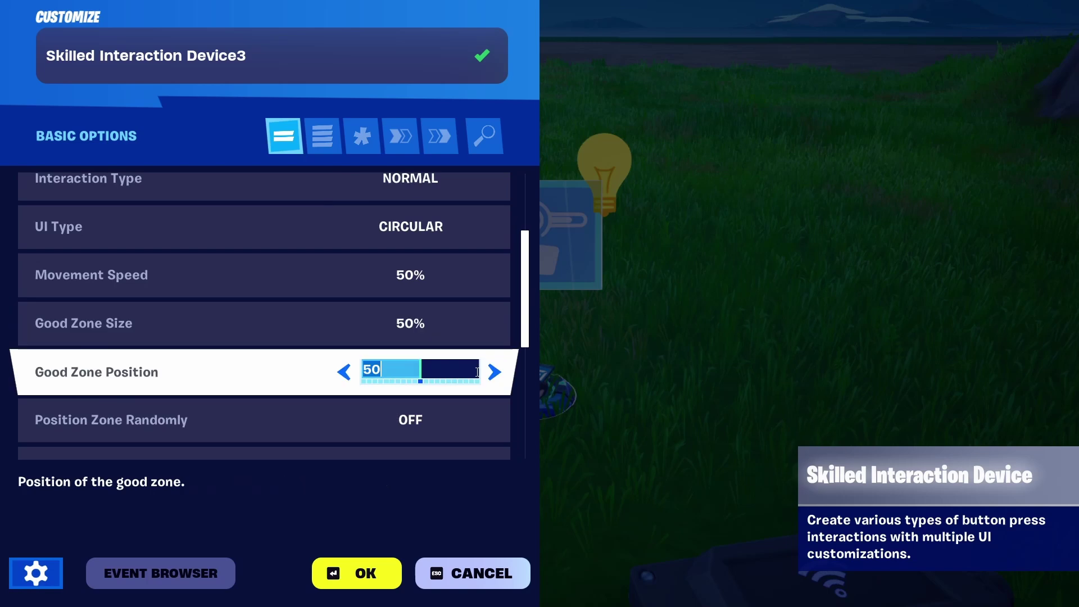
scroll(495, 282, "up", 4)
left_click(495, 299)
left_click(494, 299)
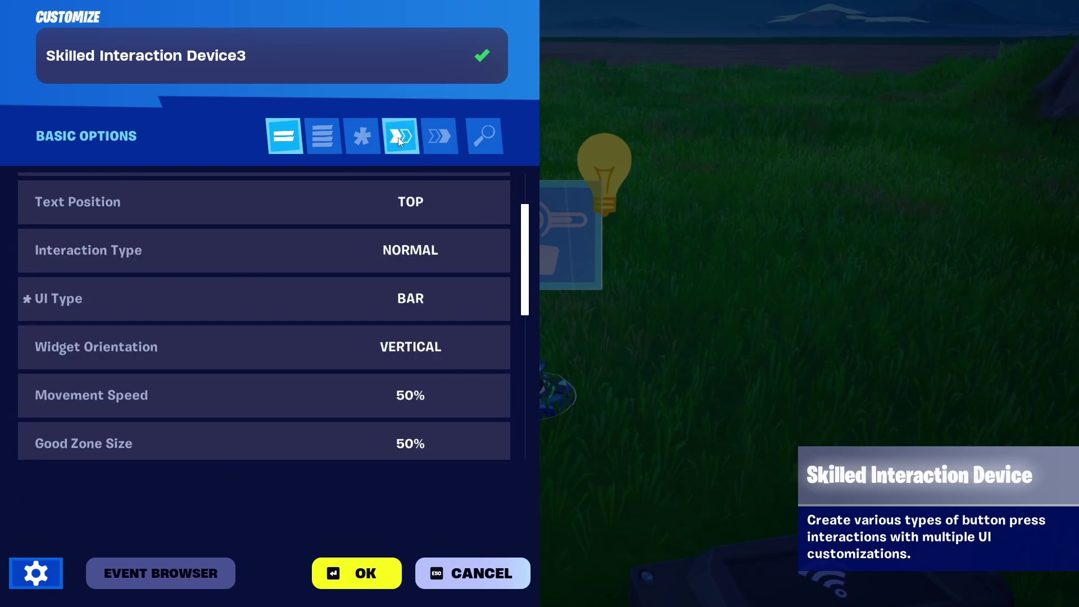
Step: Make the third Skilled Interaction device begin its interaction for the instigator when receiving from Trigger3
left_click(400, 137)
left_click(475, 195)
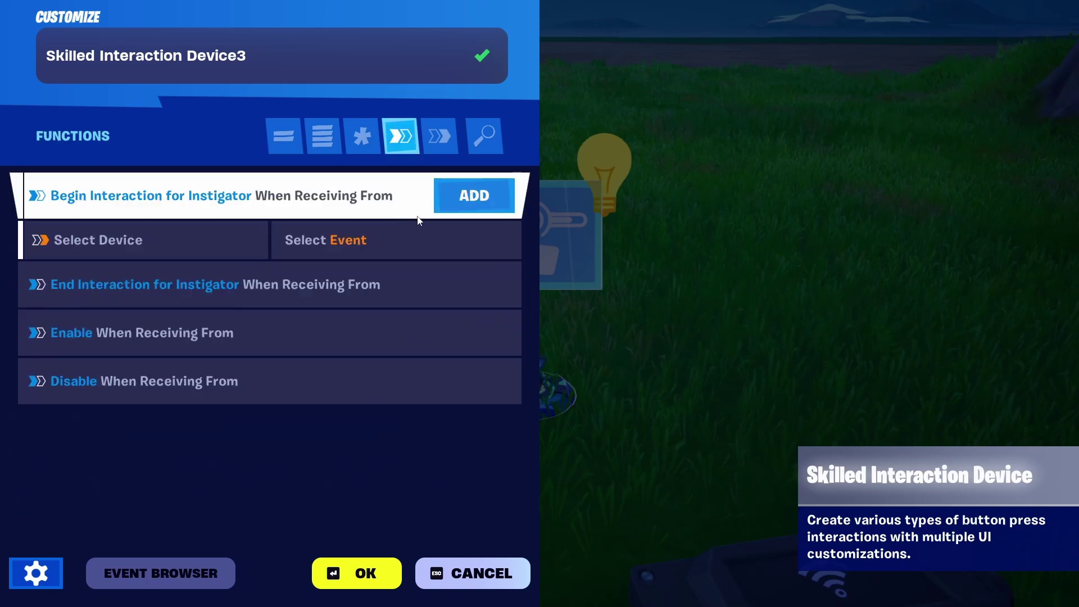
left_click(165, 248)
scroll(619, 359, "down", 2)
scroll(624, 412, "down", 1)
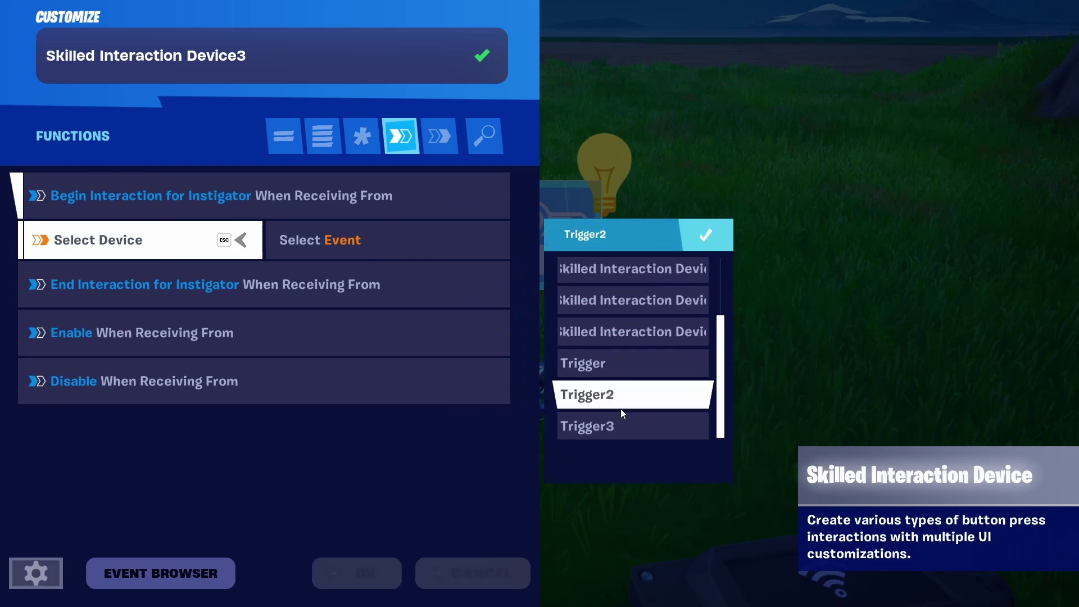
left_click(624, 426)
Step: Bind the third device's On Success event to Customizable Light3 with the Turn On function, and save the device settings
left_click(427, 139)
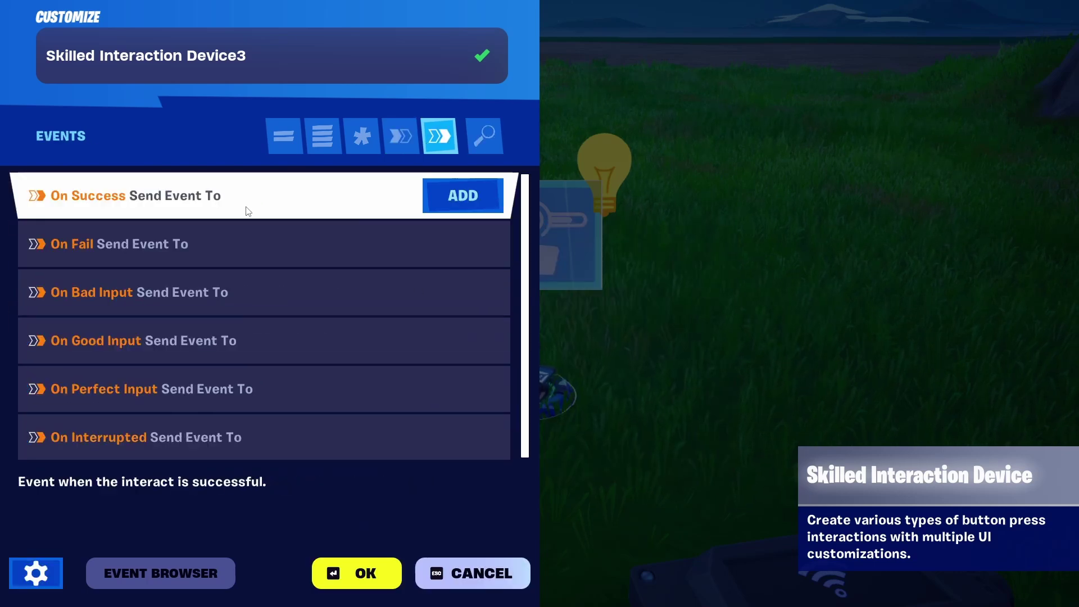
left_click(472, 195)
left_click(164, 230)
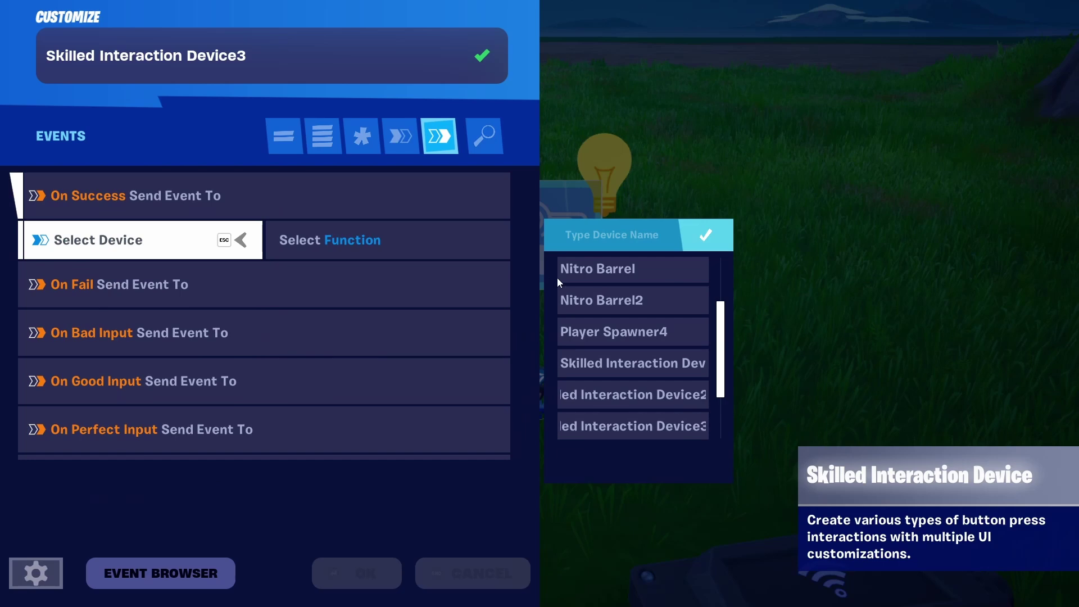
scroll(618, 298, "up", 3)
left_click(620, 332)
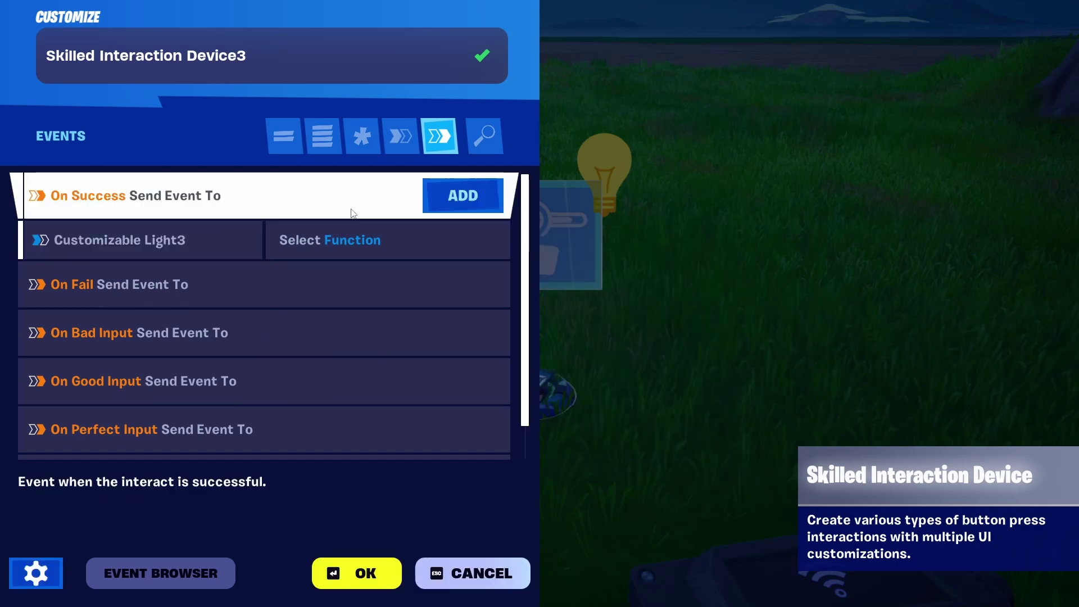
left_click(434, 240)
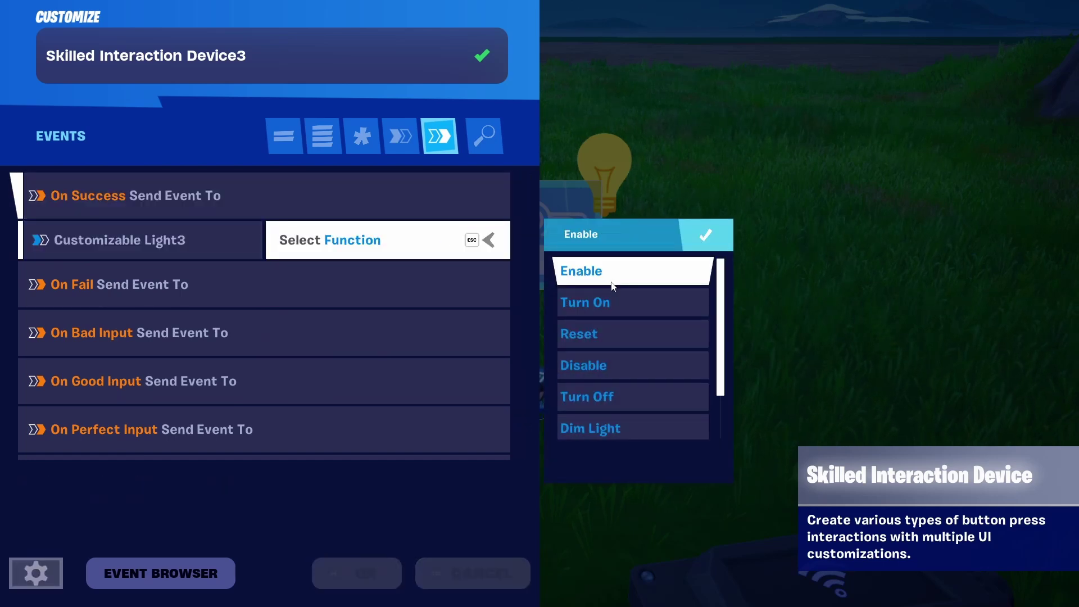
left_click(599, 300)
left_click(357, 574)
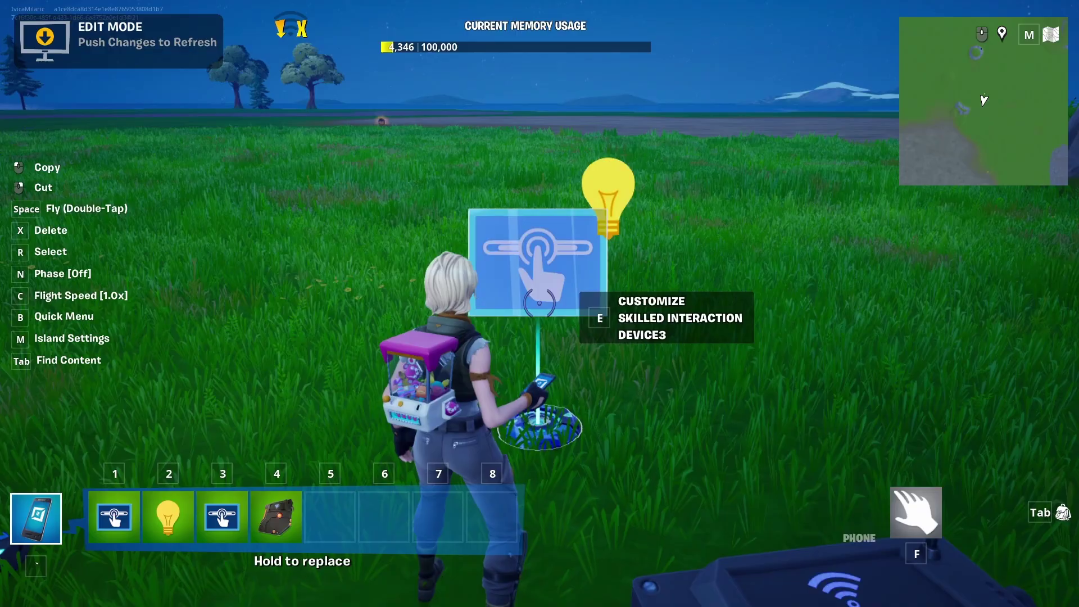
Step: Start the game and test the second device's interaction by stepping on its Trigger
key("Escape")
left_click(821, 329)
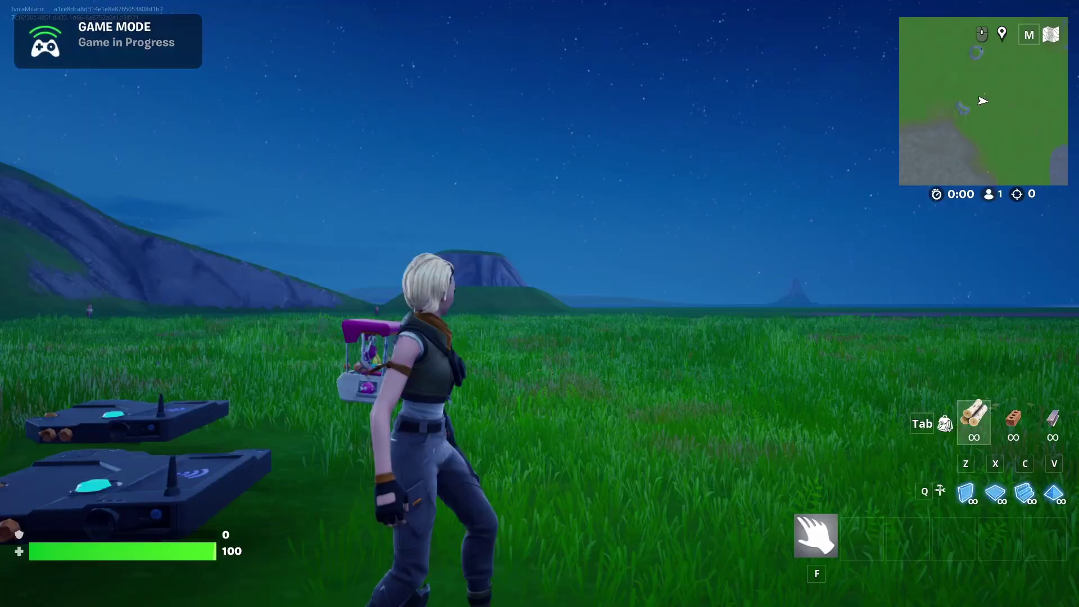
key("w")
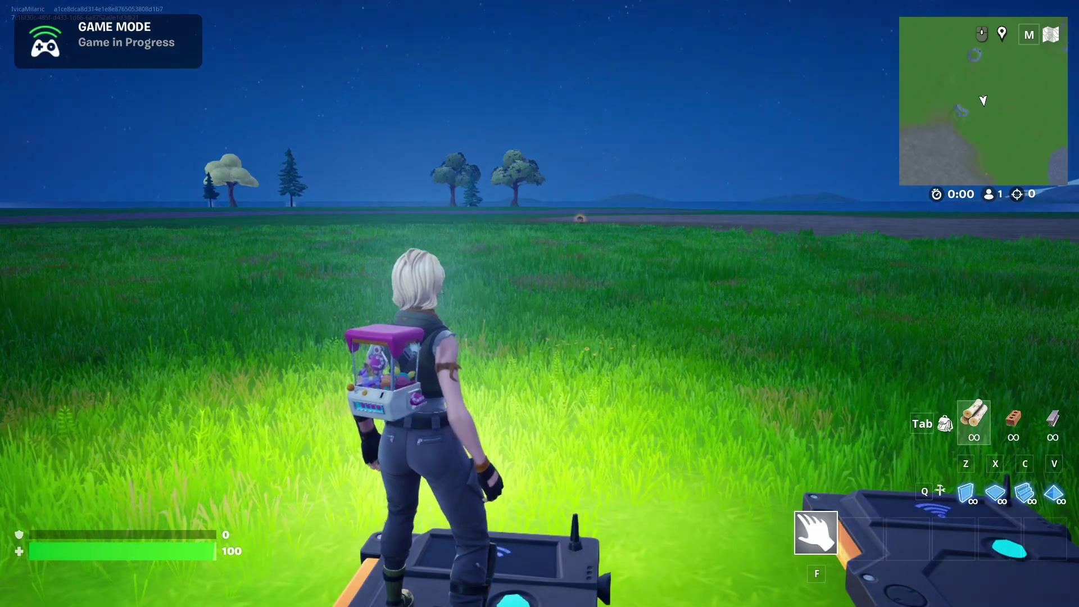
Step: Step on the third Trigger and stop the bar's scrubber inside the perfect zone to test that interaction
key("s")
key("d")
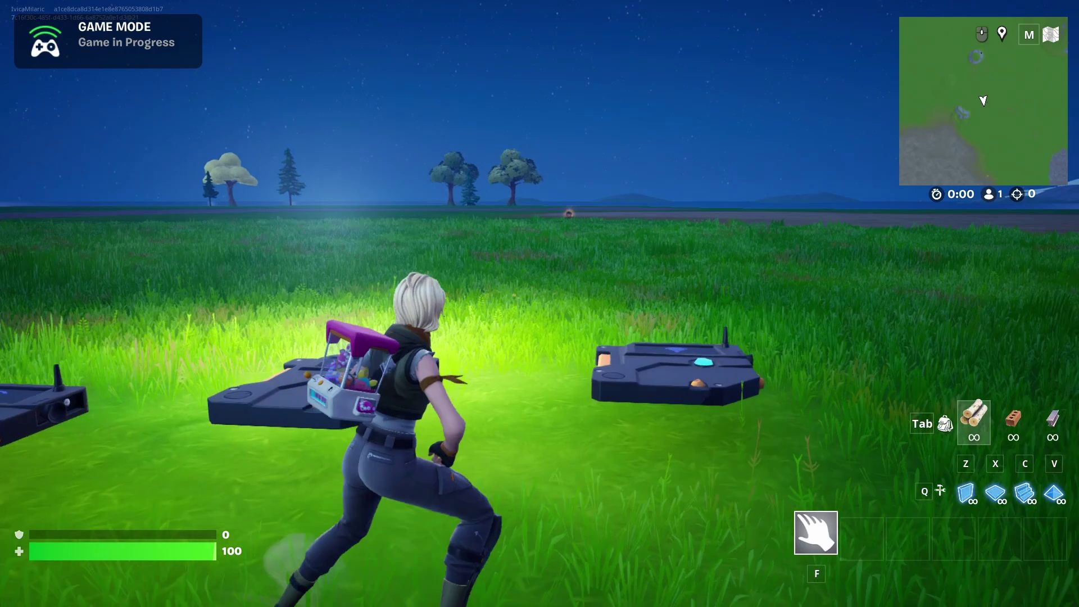
key("w")
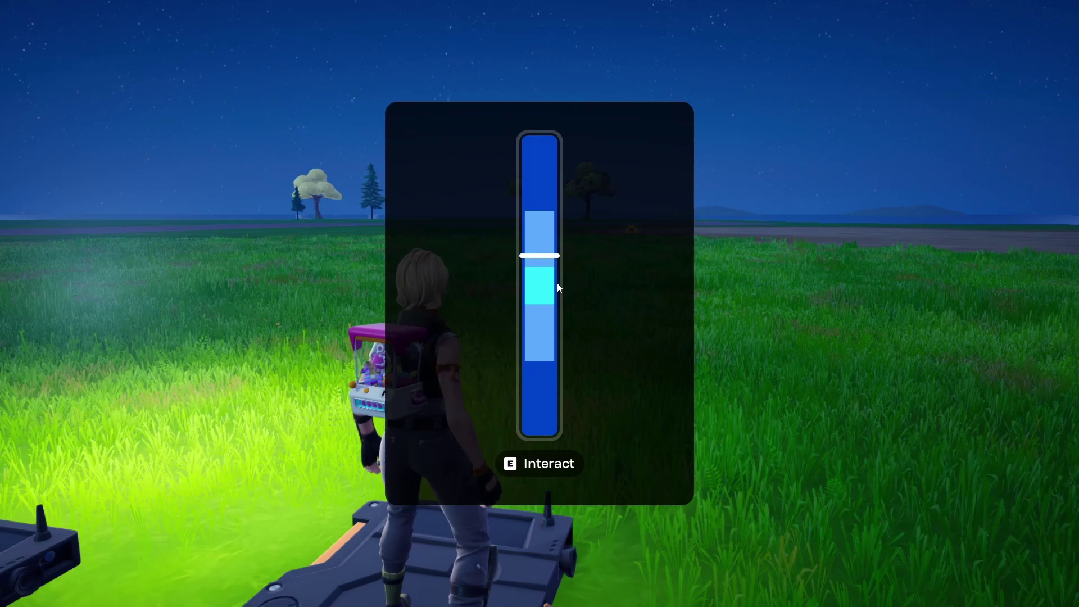
key("e")
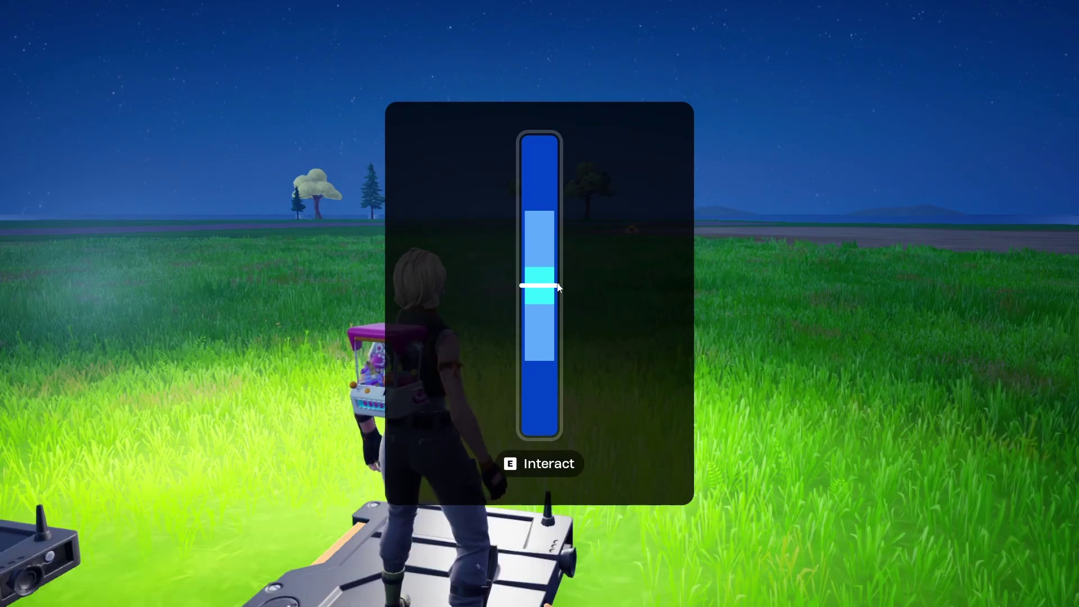
Step: Walk back past the three Triggers to check the lights, and end the game
key("s")
key("a")
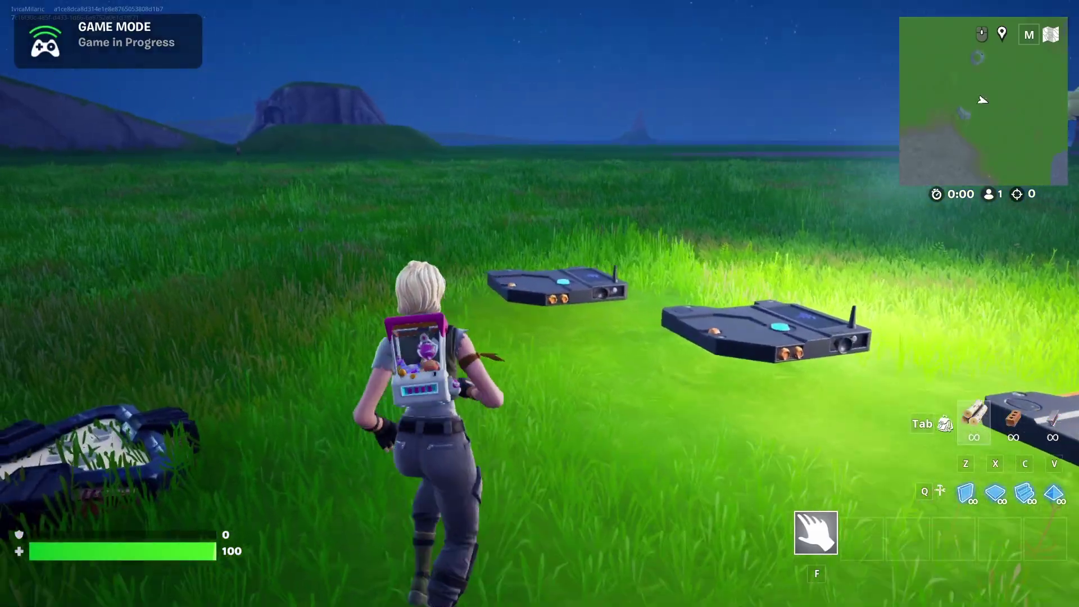
key("w")
key("w")
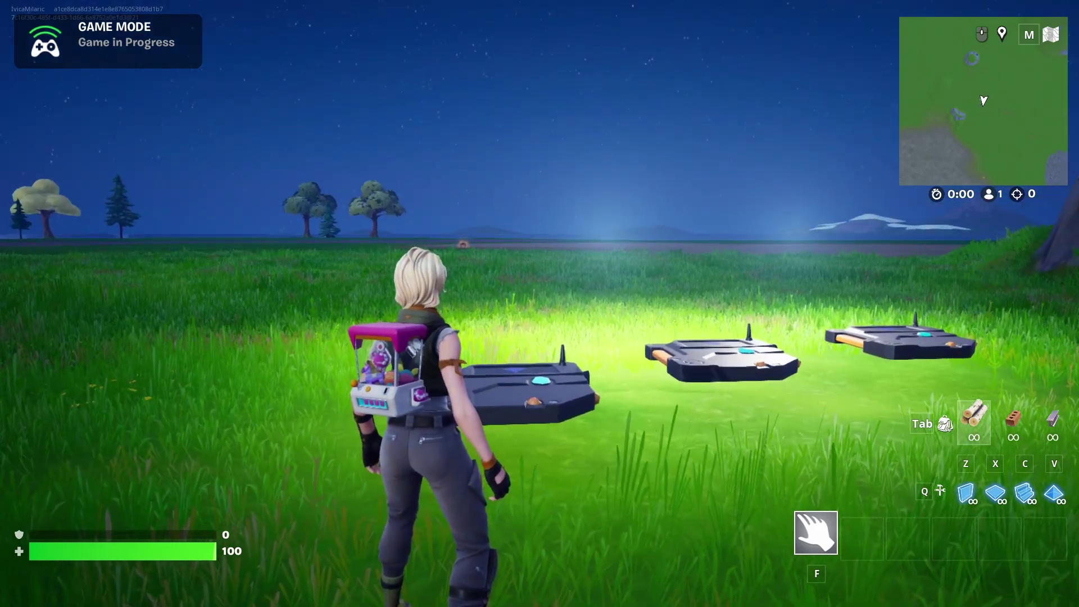
key("Escape")
left_click(888, 301)
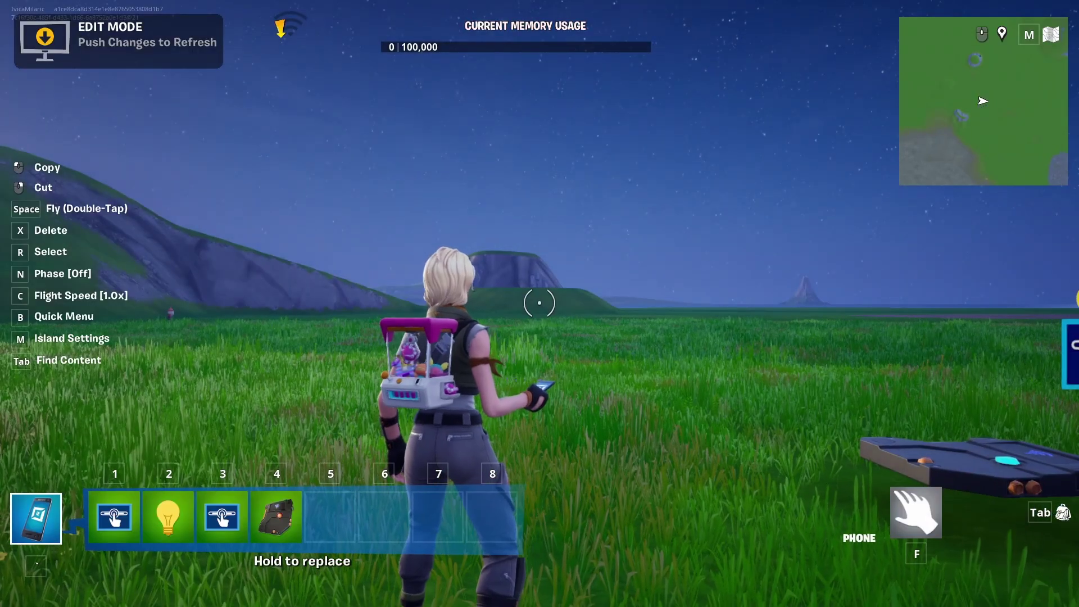
Step: Open the full options of the second Skilled Interaction device and examine its text, thickness, movement and zone settings
key("w")
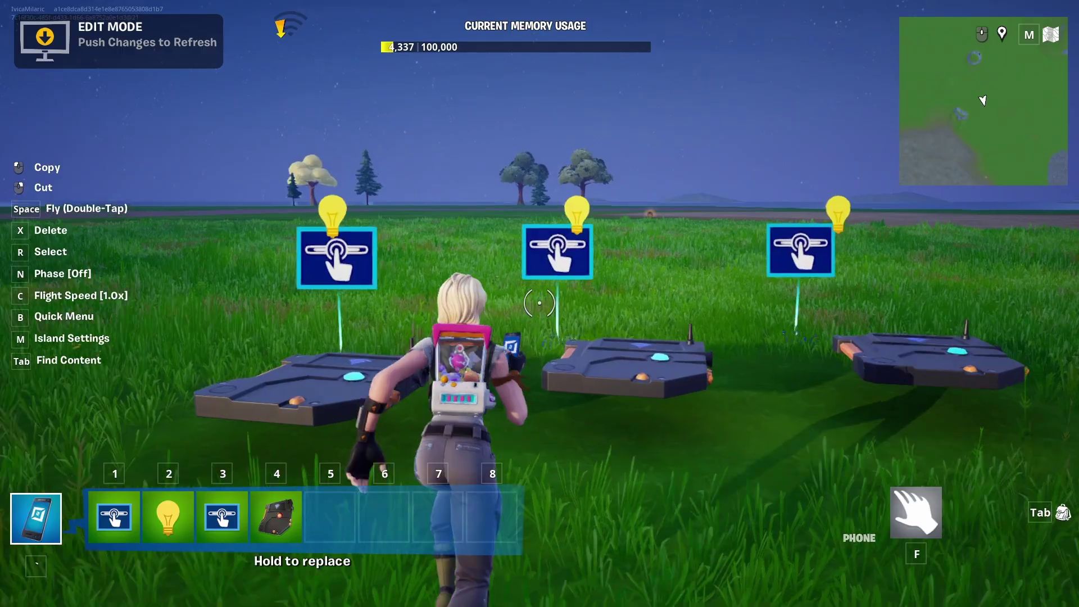
key("e")
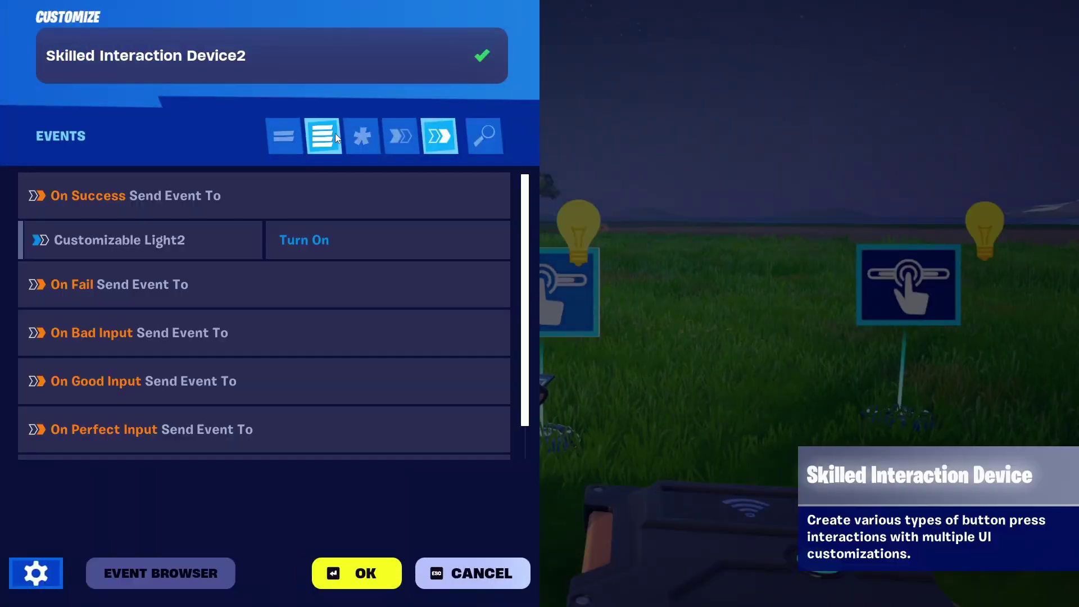
left_click(333, 134)
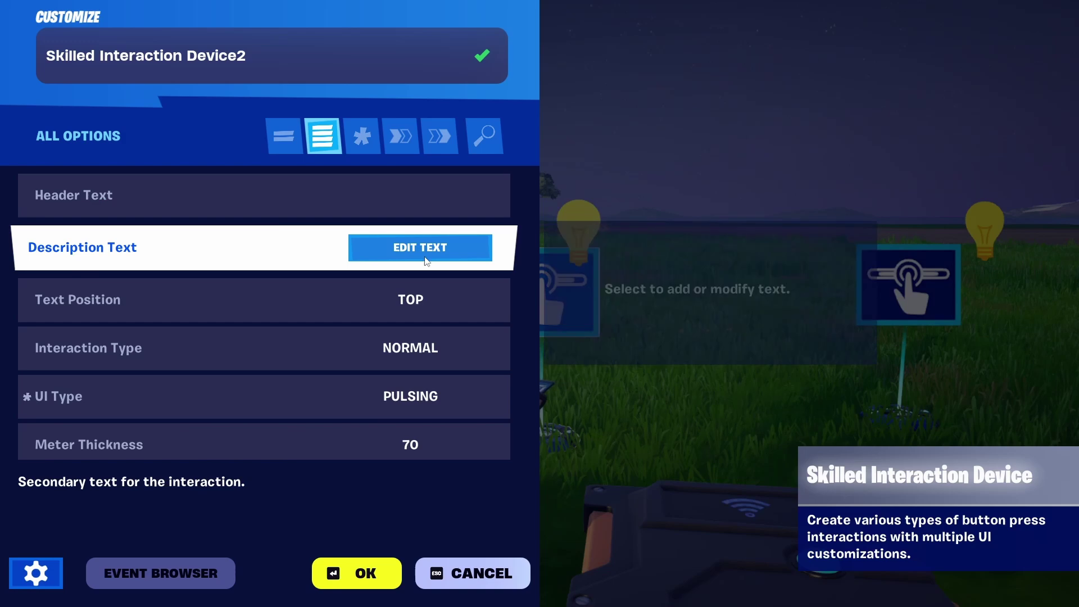
scroll(456, 313, "down", 3)
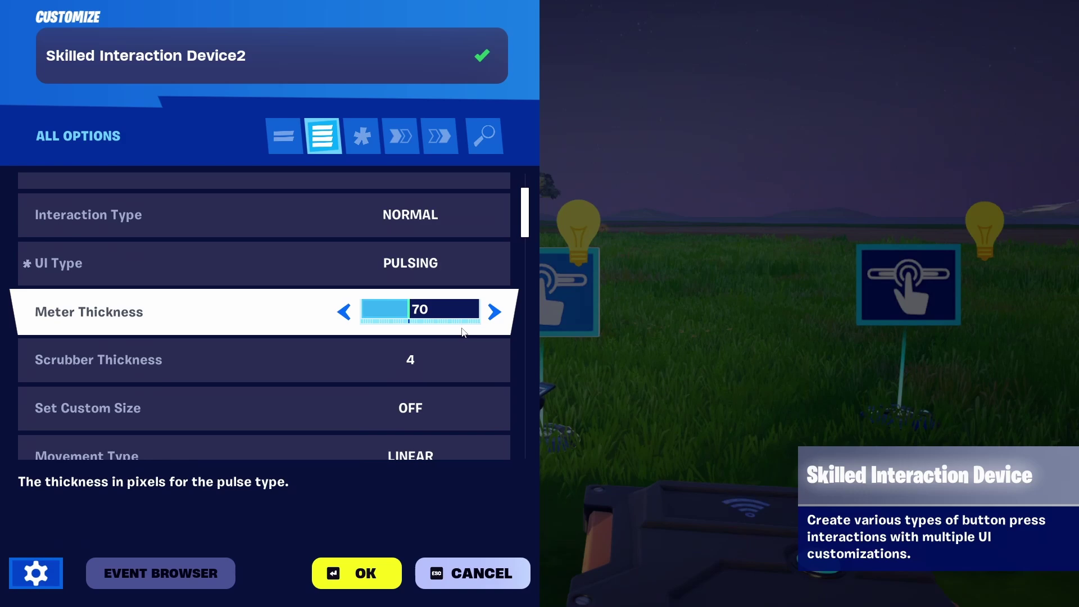
scroll(461, 332, "down", 2)
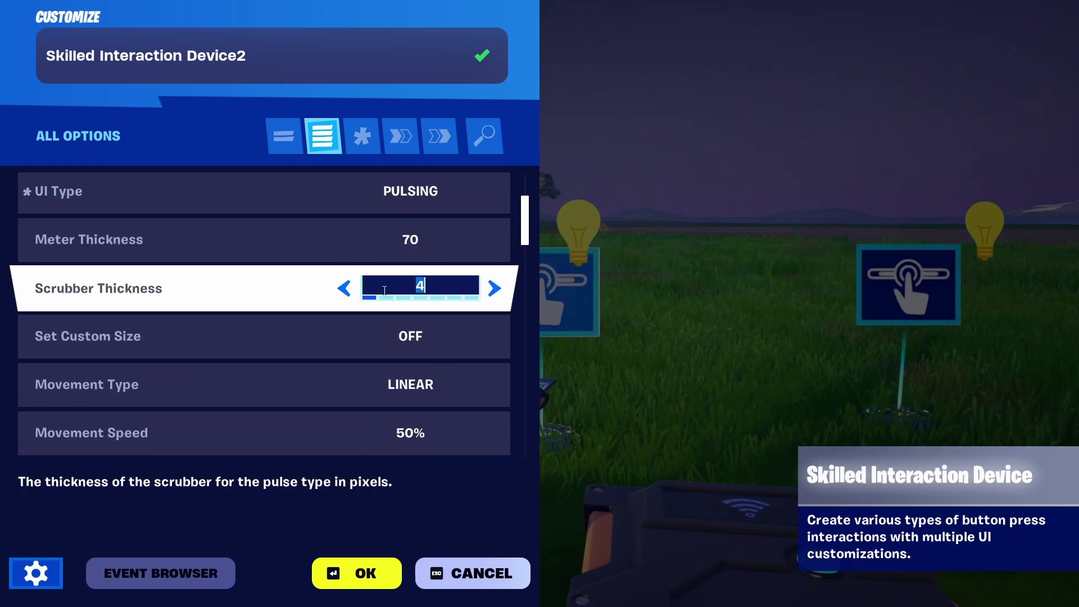
scroll(451, 337, "down", 1)
scroll(450, 337, "down", 3)
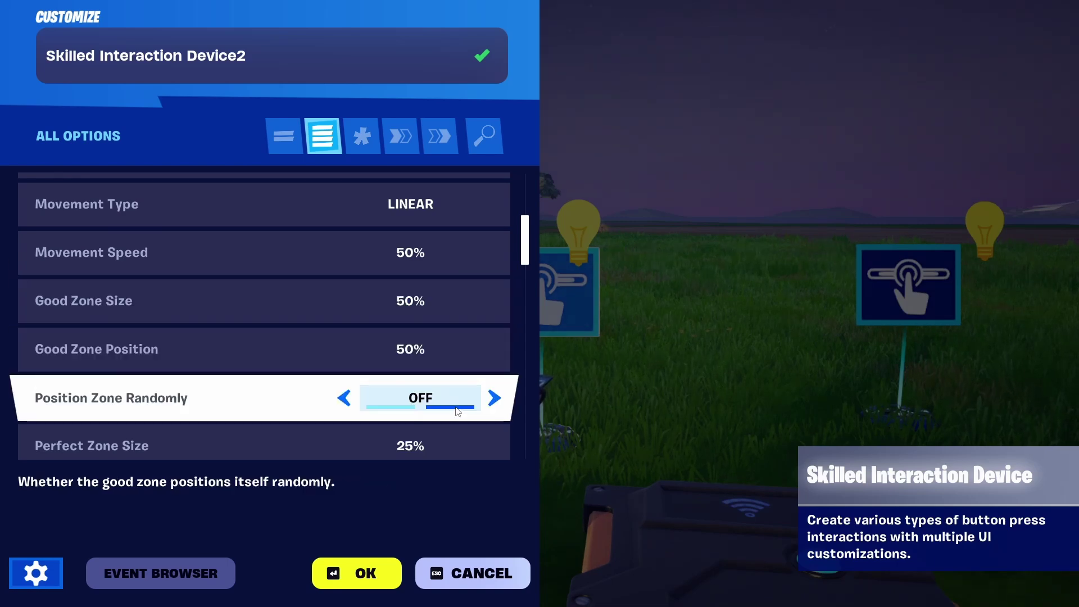
scroll(462, 370, "down", 5)
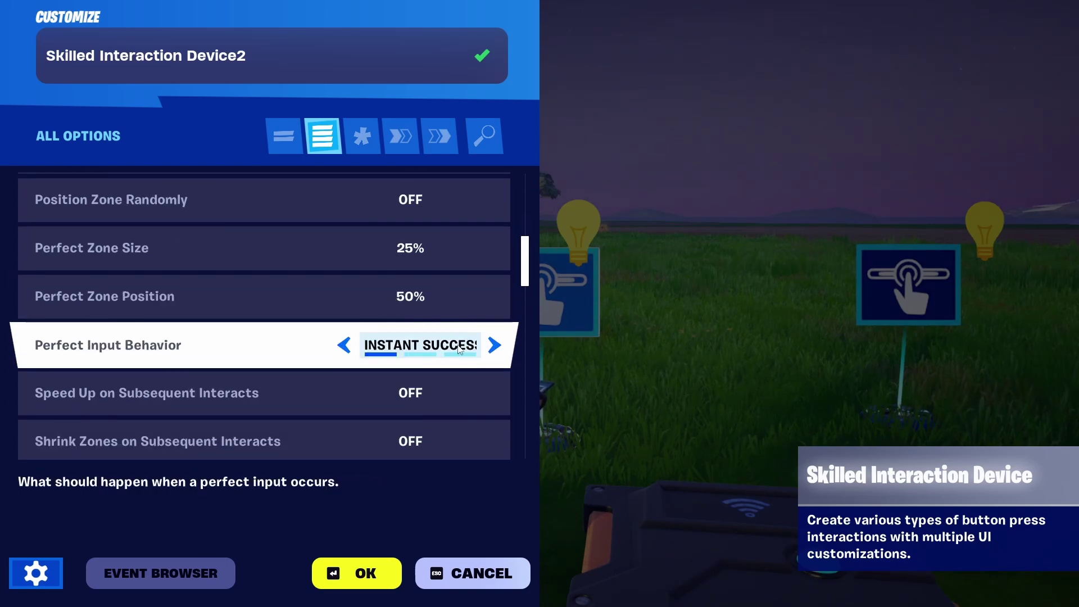
Step: Examine the second device's success target, failure limit, lock-out, and team and class options
scroll(459, 335, "down", 2)
left_click(451, 337)
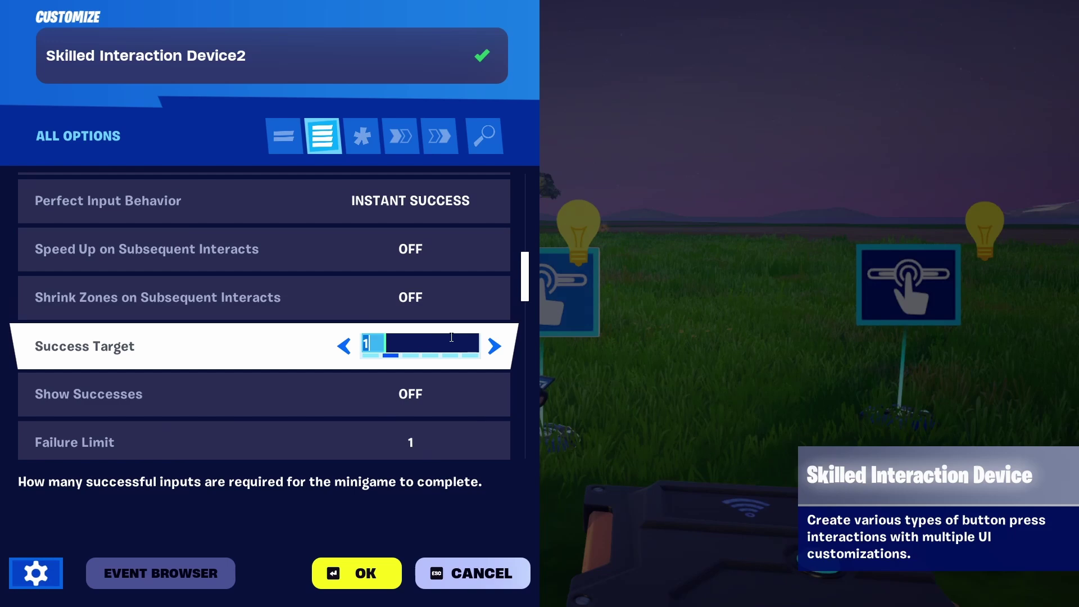
scroll(449, 341, "down", 1)
left_click(346, 312)
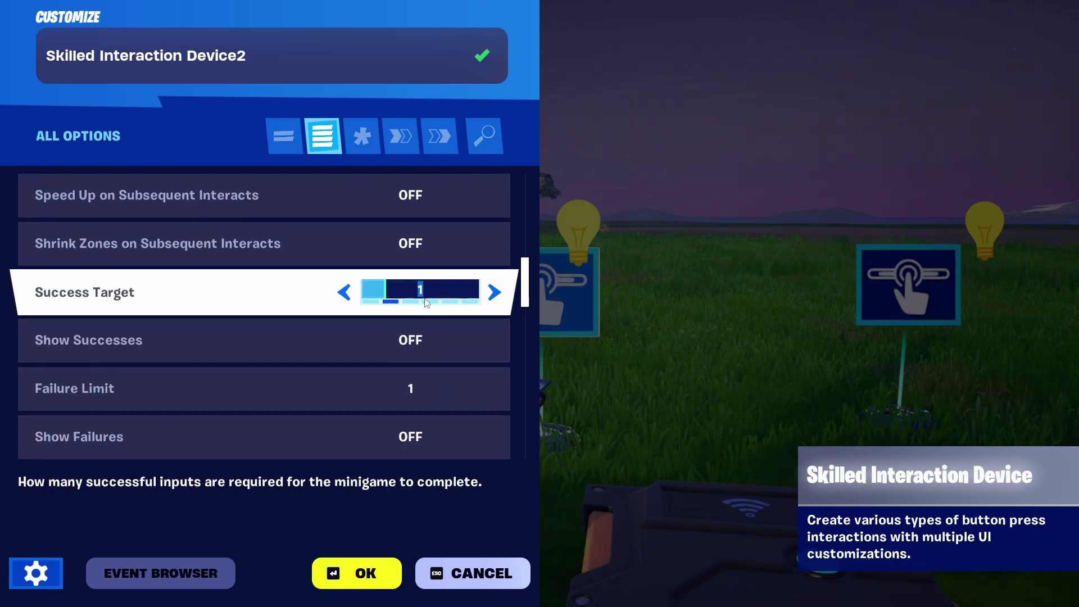
scroll(463, 329, "down", 1)
left_click(426, 347)
scroll(453, 365, "down", 1)
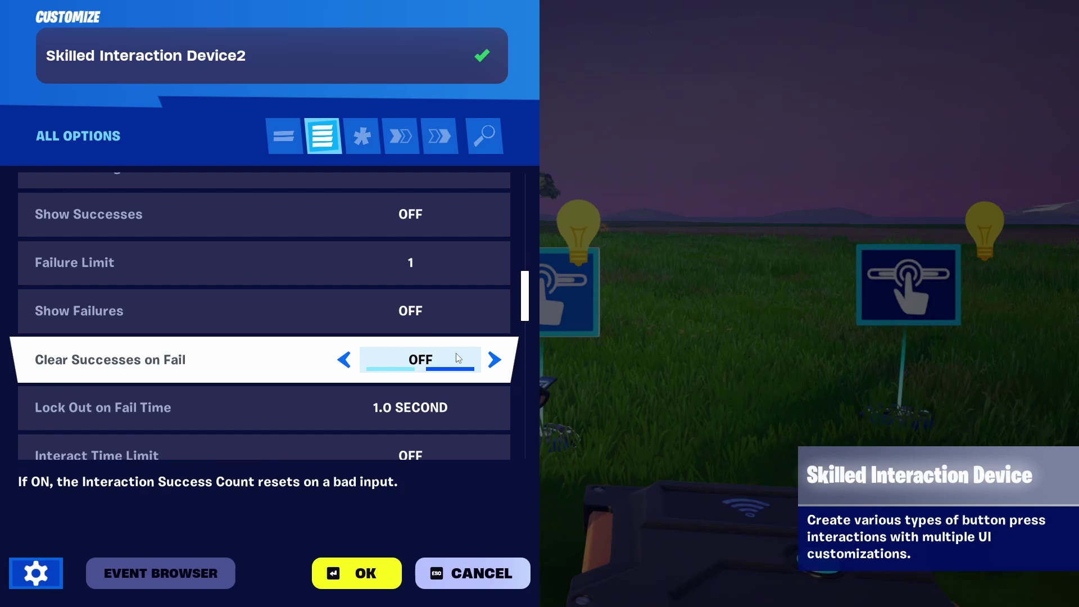
scroll(457, 353, "down", 5)
scroll(463, 353, "down", 1)
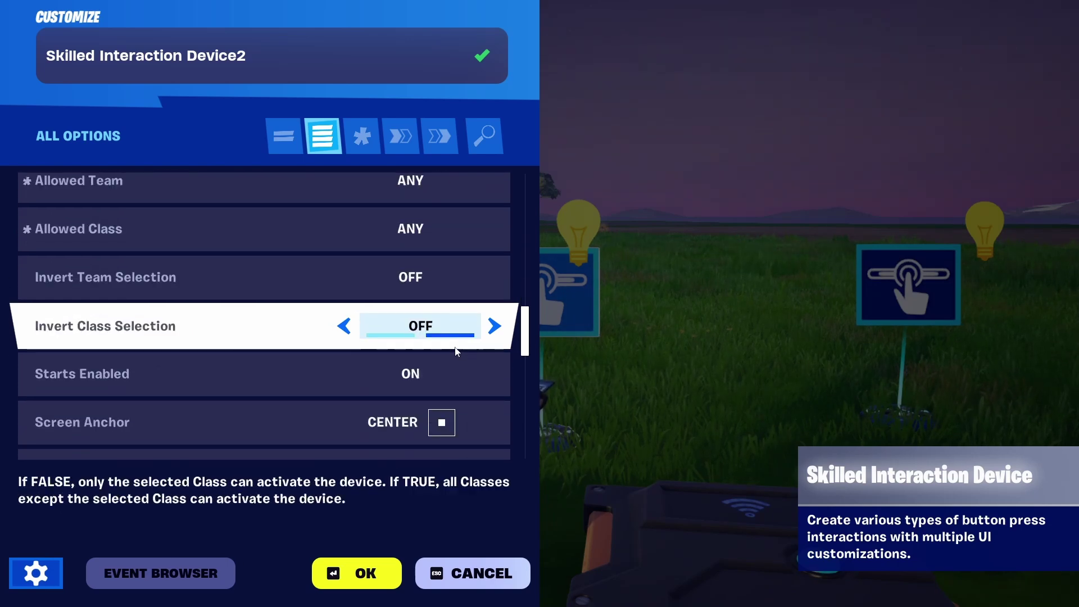
Step: Examine the second device's widget placement, background, meter and zone colors, HUD visibility and sound options
scroll(455, 352, "down", 3)
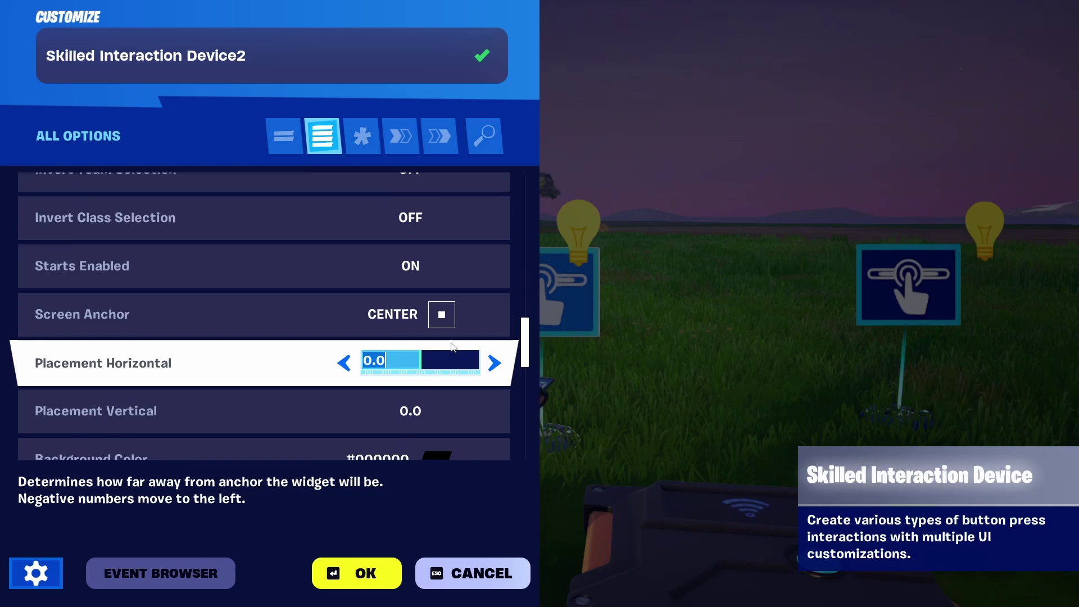
scroll(451, 347, "down", 2)
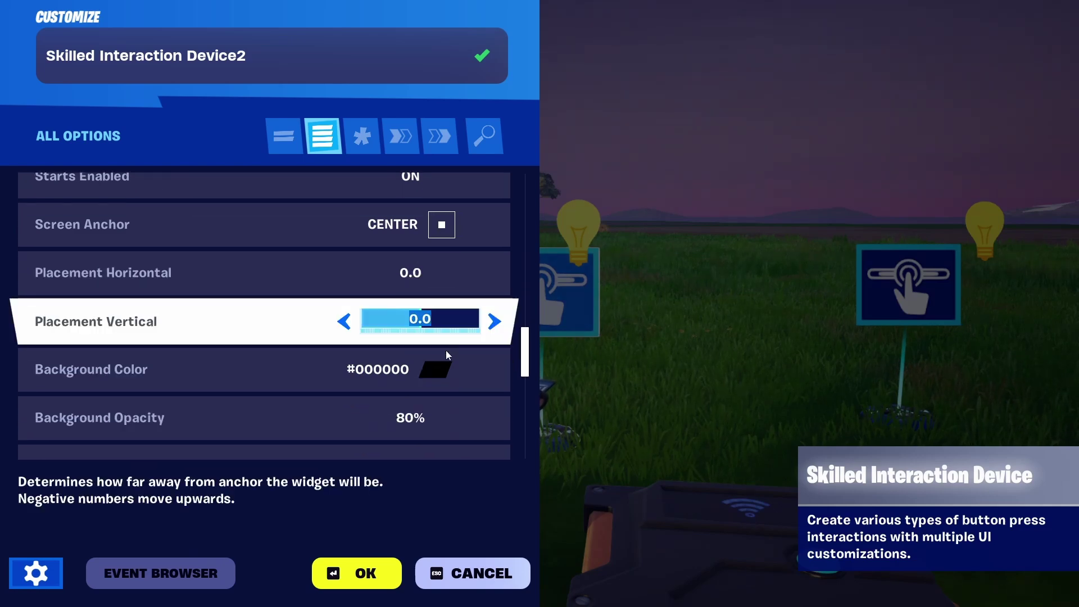
scroll(446, 370, "down", 3)
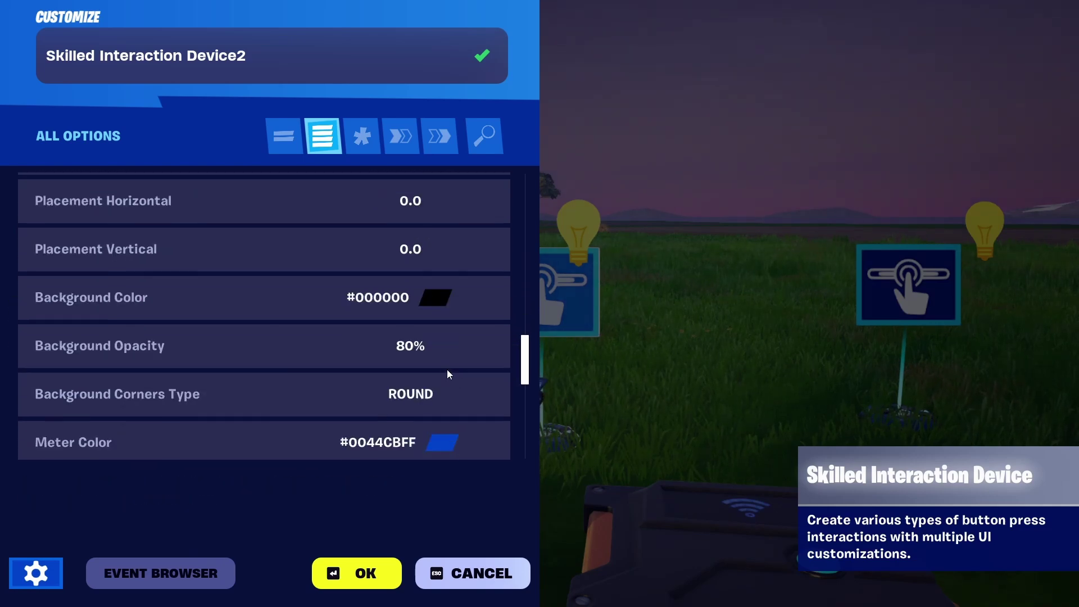
scroll(447, 369, "down", 1)
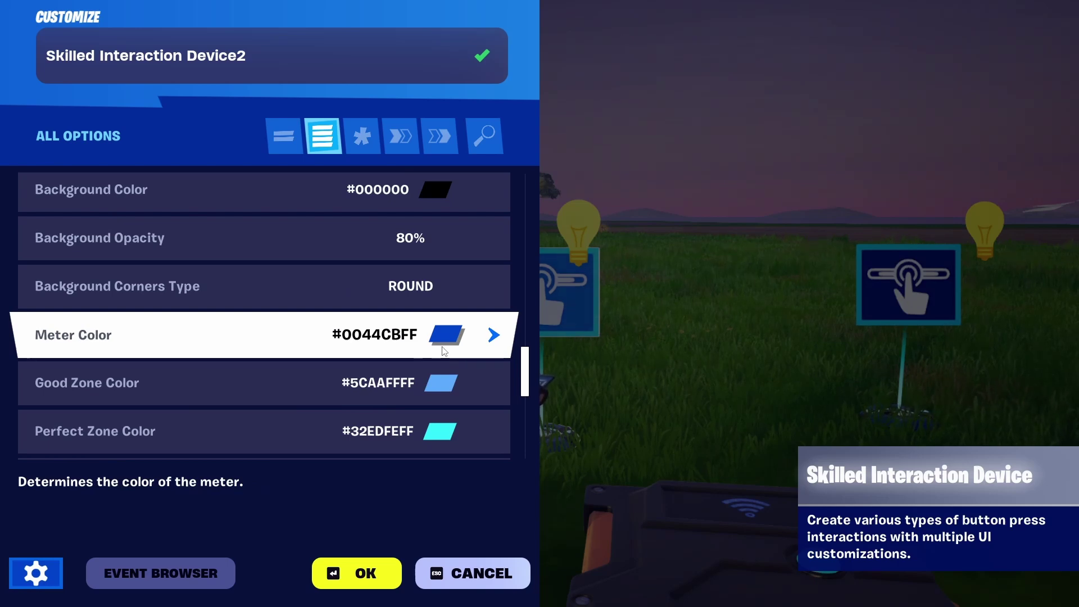
scroll(445, 351, "down", 3)
scroll(443, 352, "down", 2)
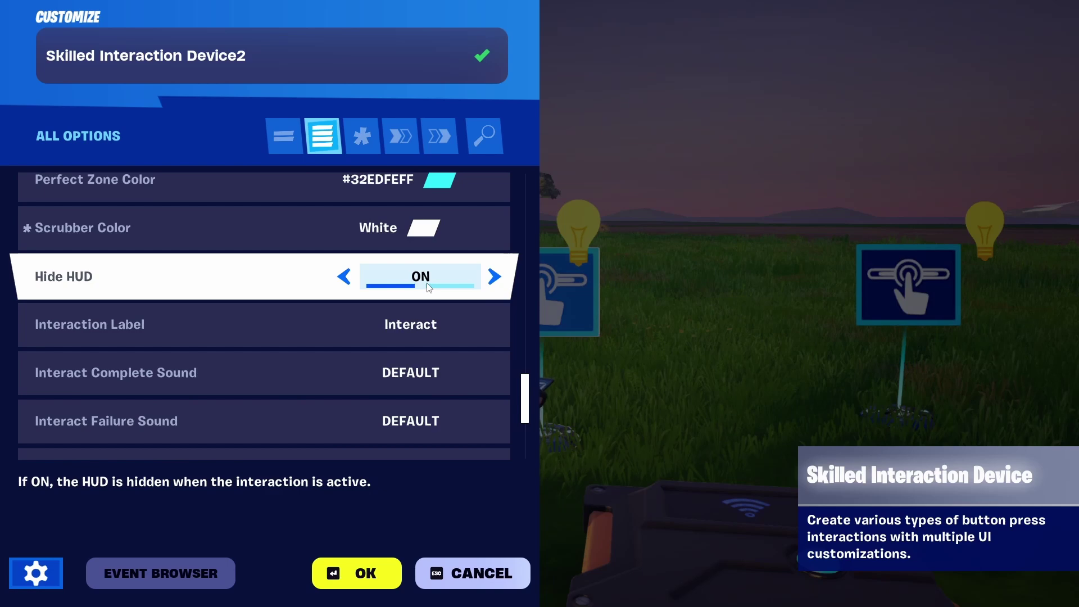
scroll(429, 287, "down", 2)
scroll(429, 287, "down", 3)
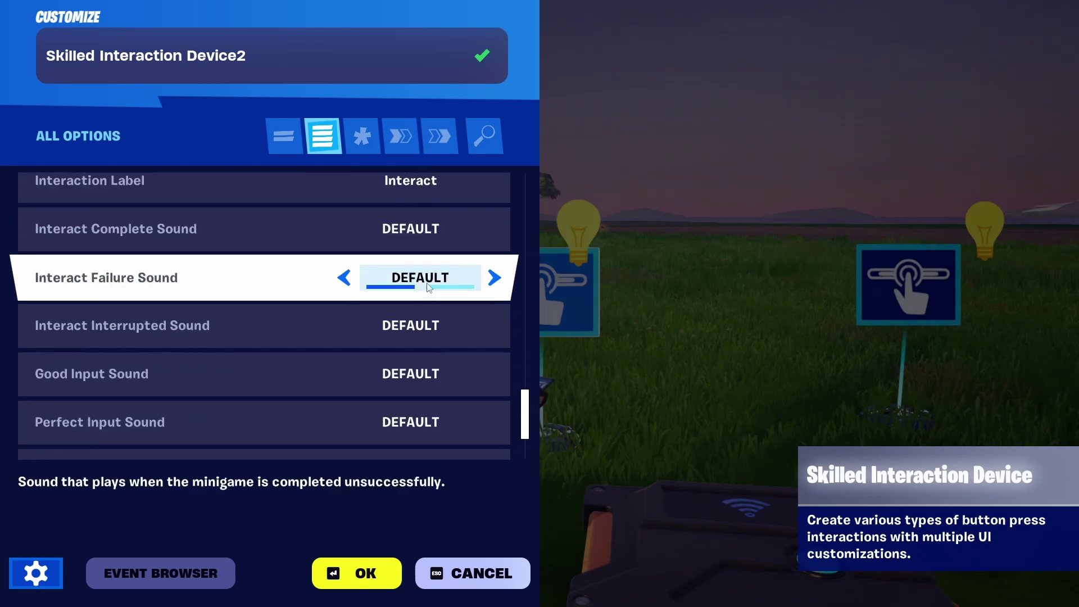
scroll(429, 285, "down", 2)
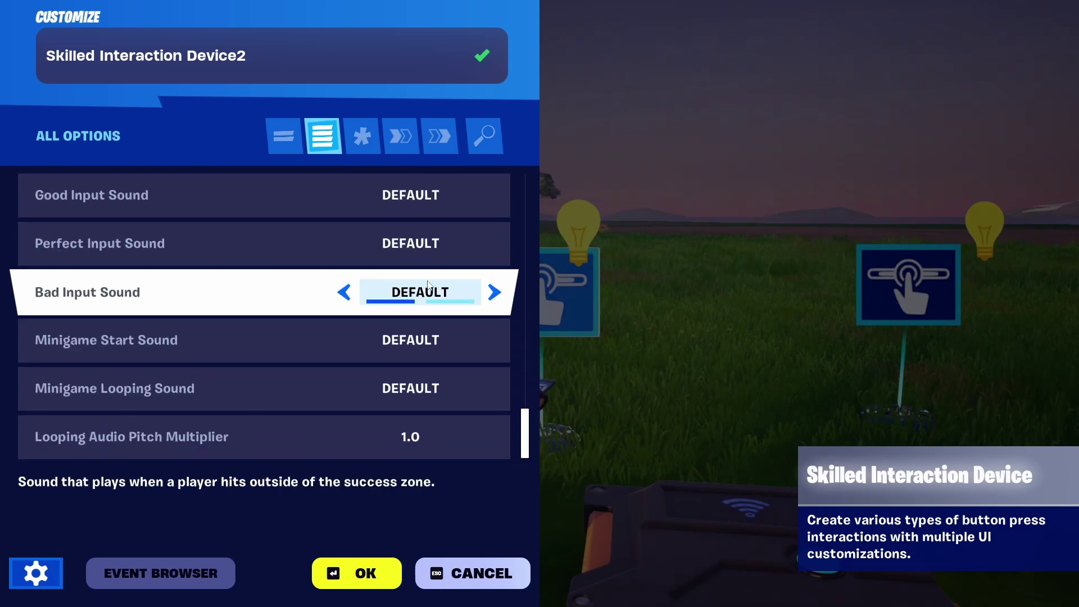
Step: Review the second device's functions and events, close its settings without saving, and step back to view all three setups
left_click(401, 135)
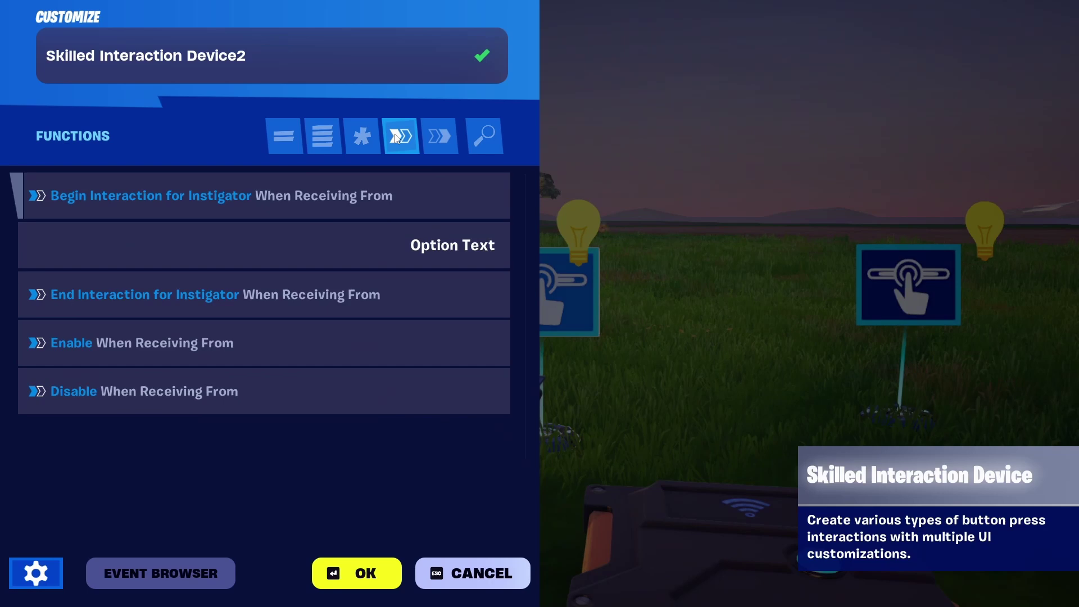
left_click(432, 132)
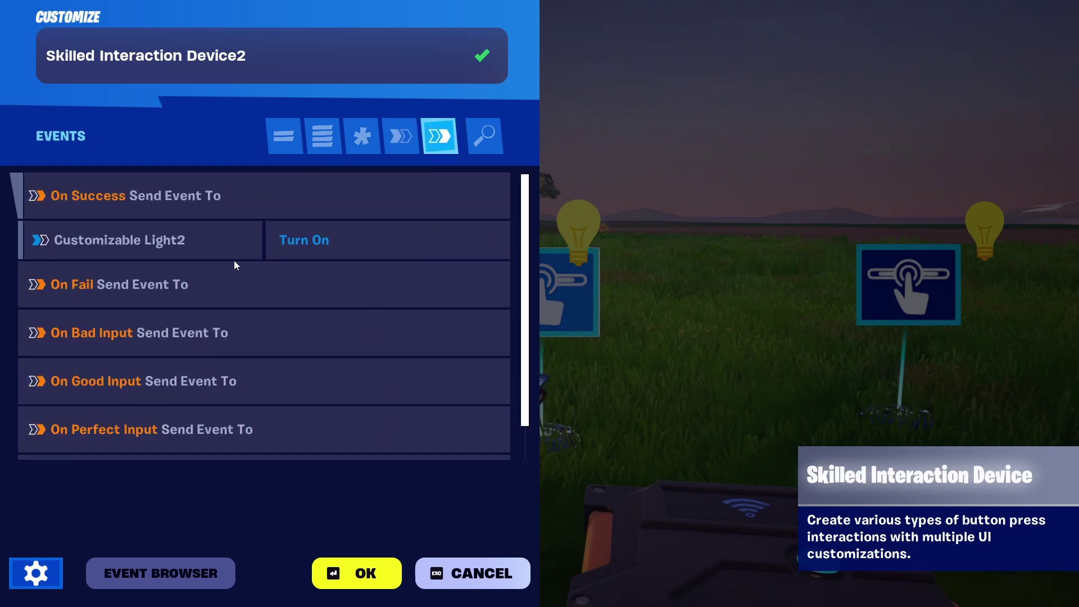
scroll(337, 338, "down", 1)
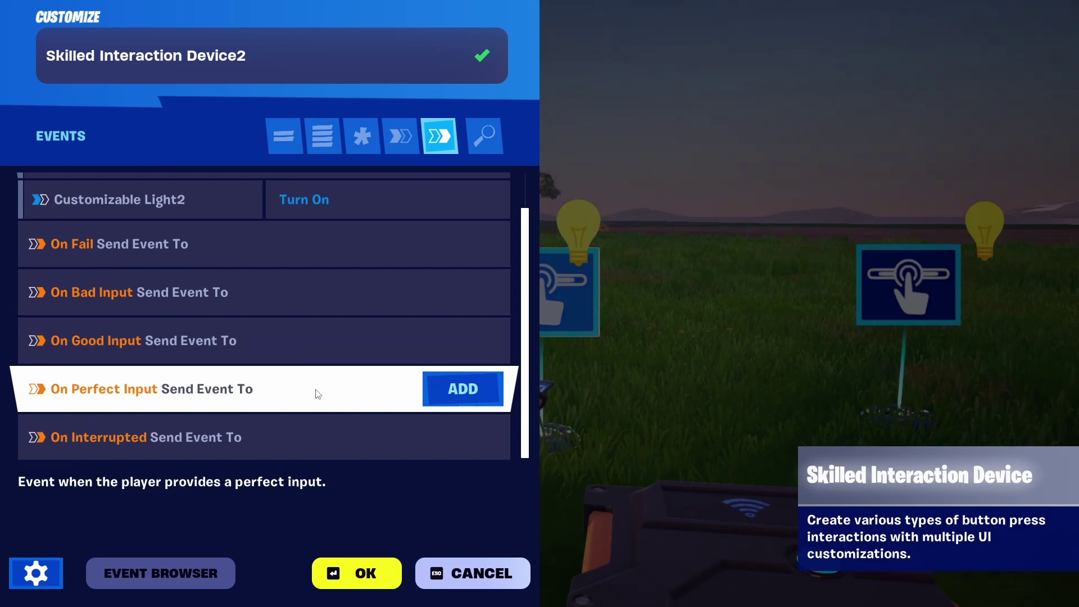
left_click(467, 579)
key("a")
key("s")
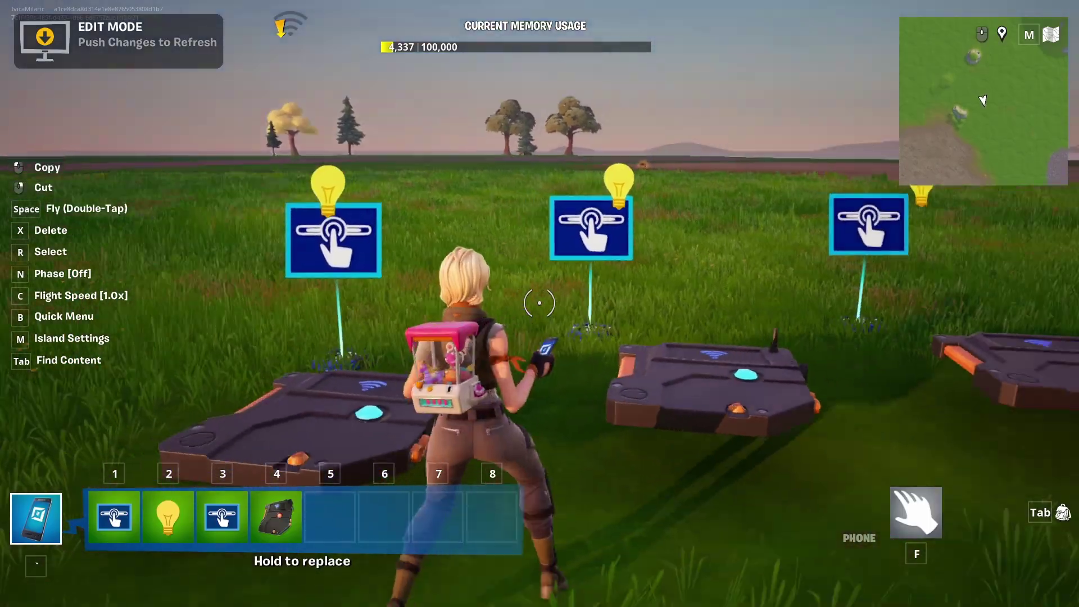